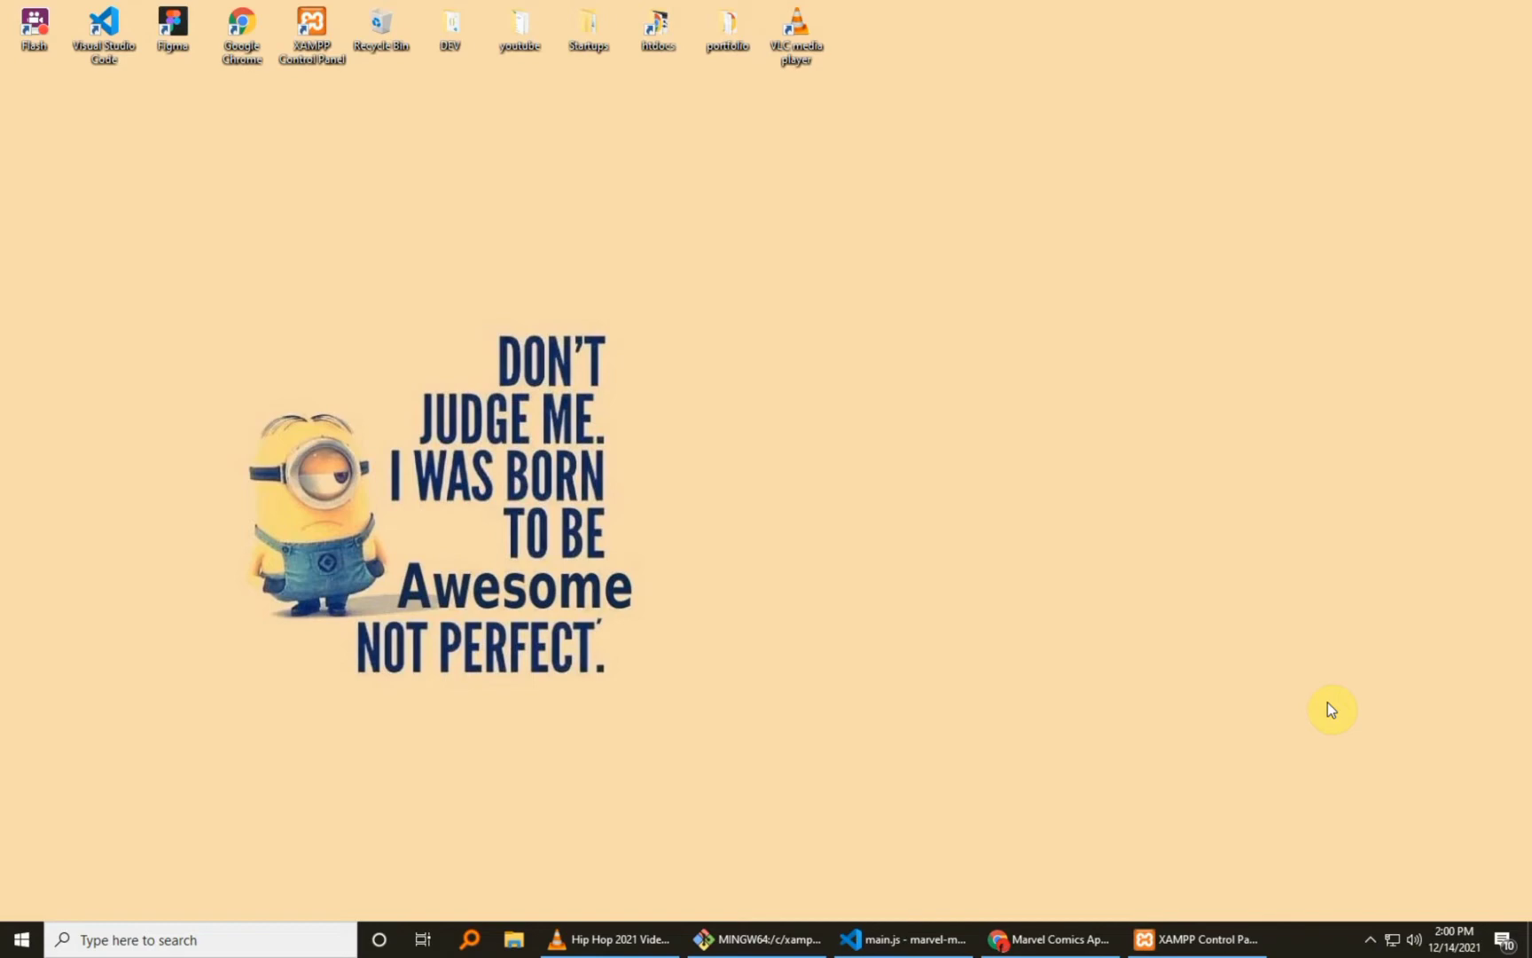
Restore the Chrome window showing the Marvel Comics Search page with Thor's results.
click(1033, 933)
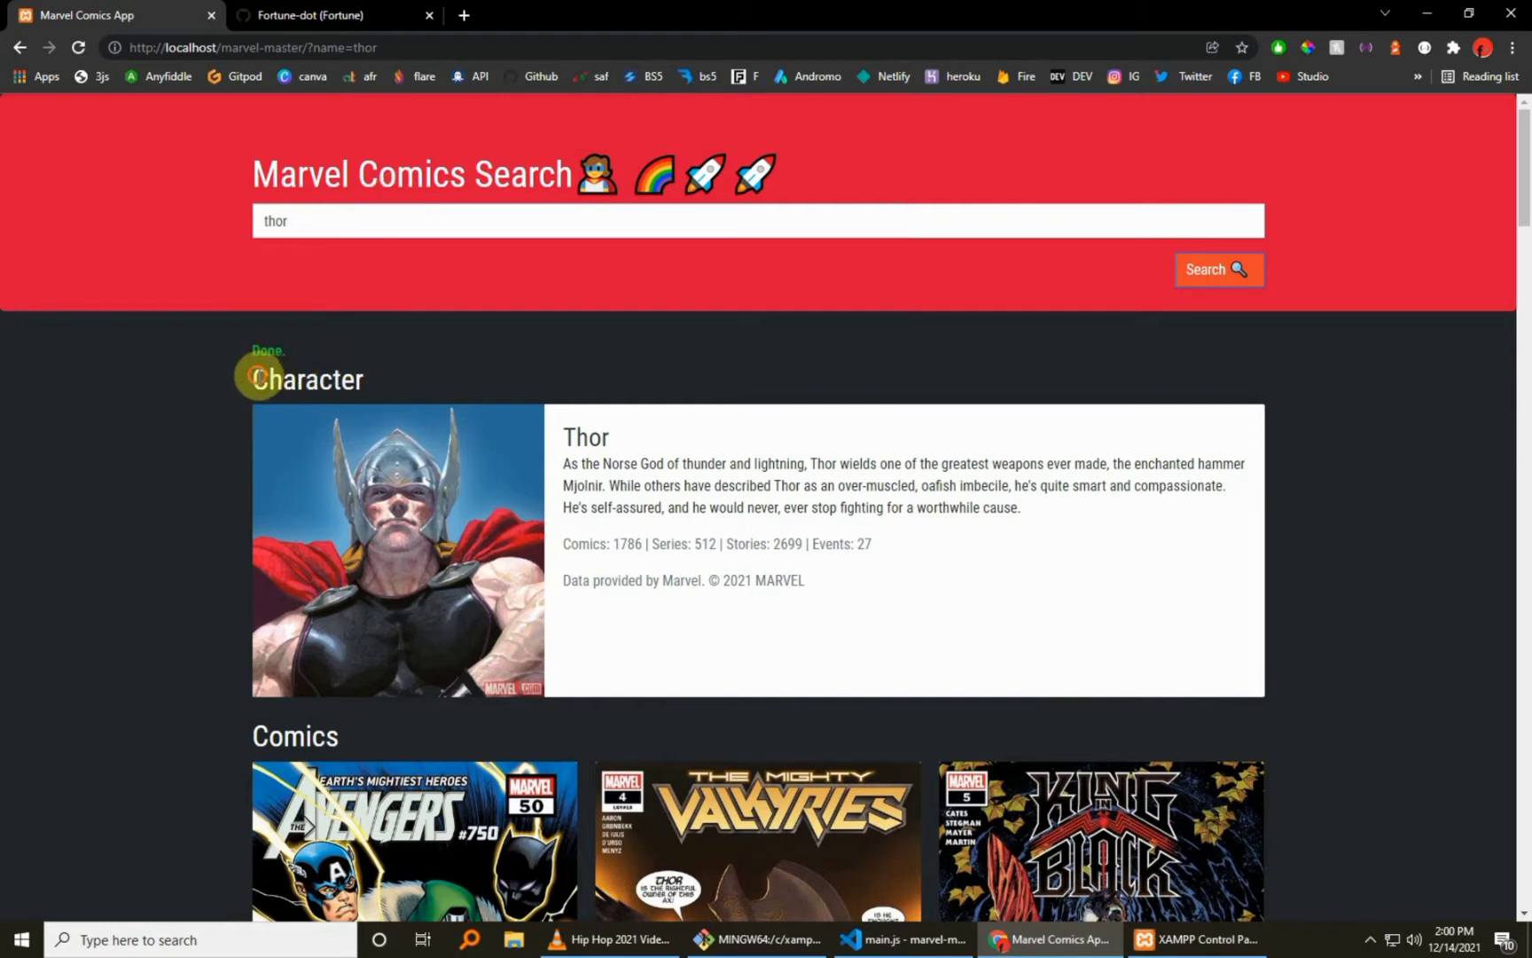
drag(256, 377, 397, 389)
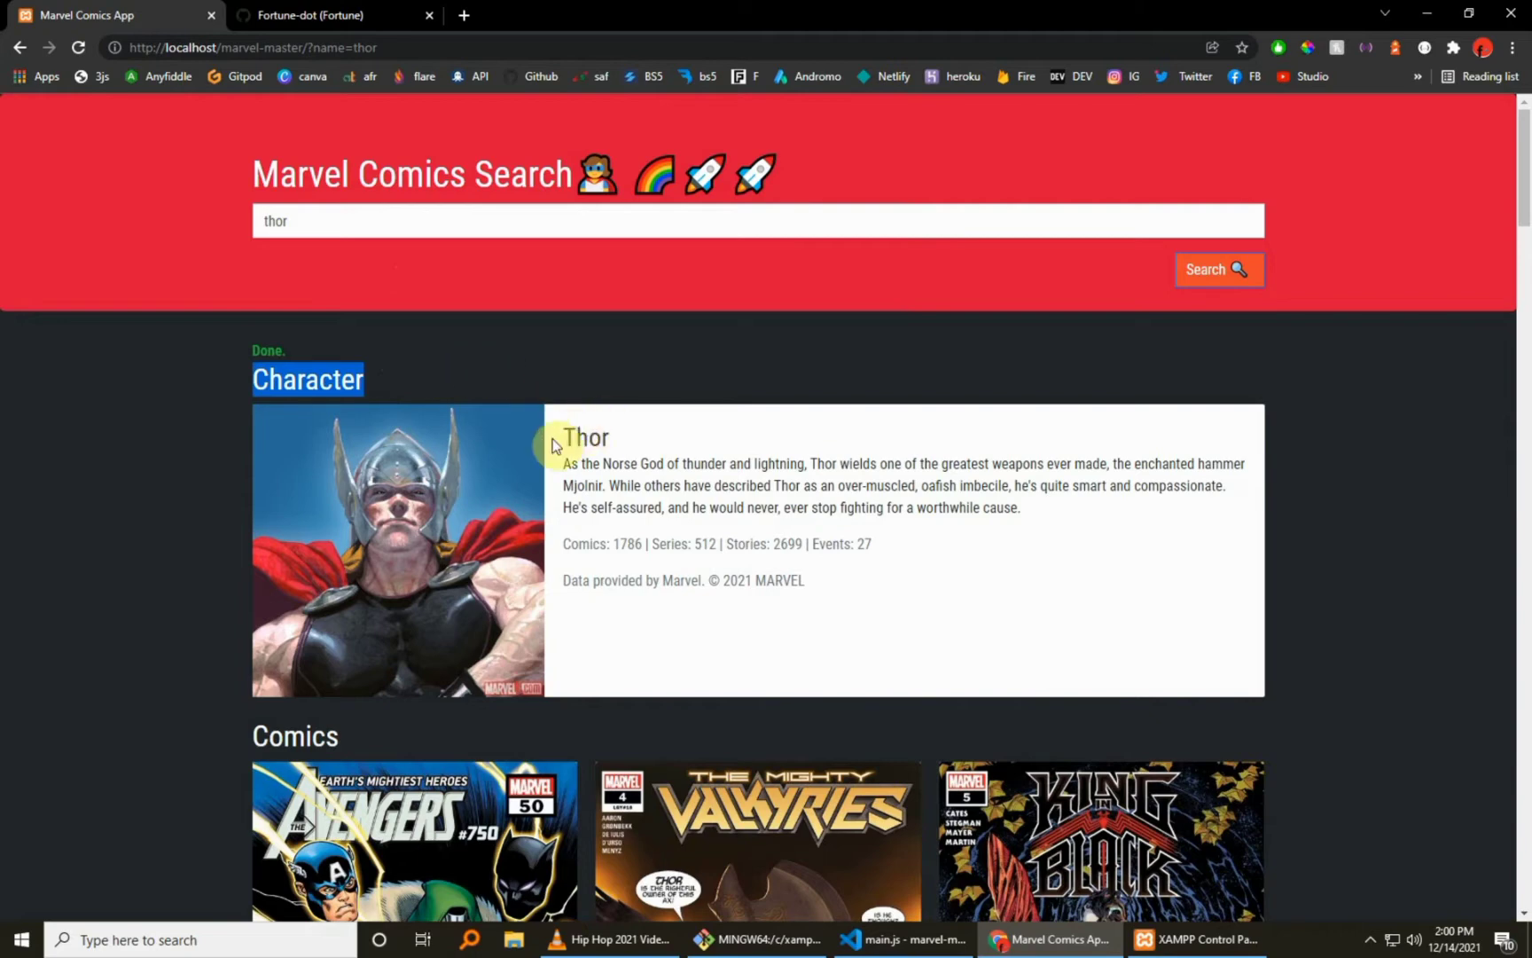
drag(575, 436, 896, 537)
click(1083, 564)
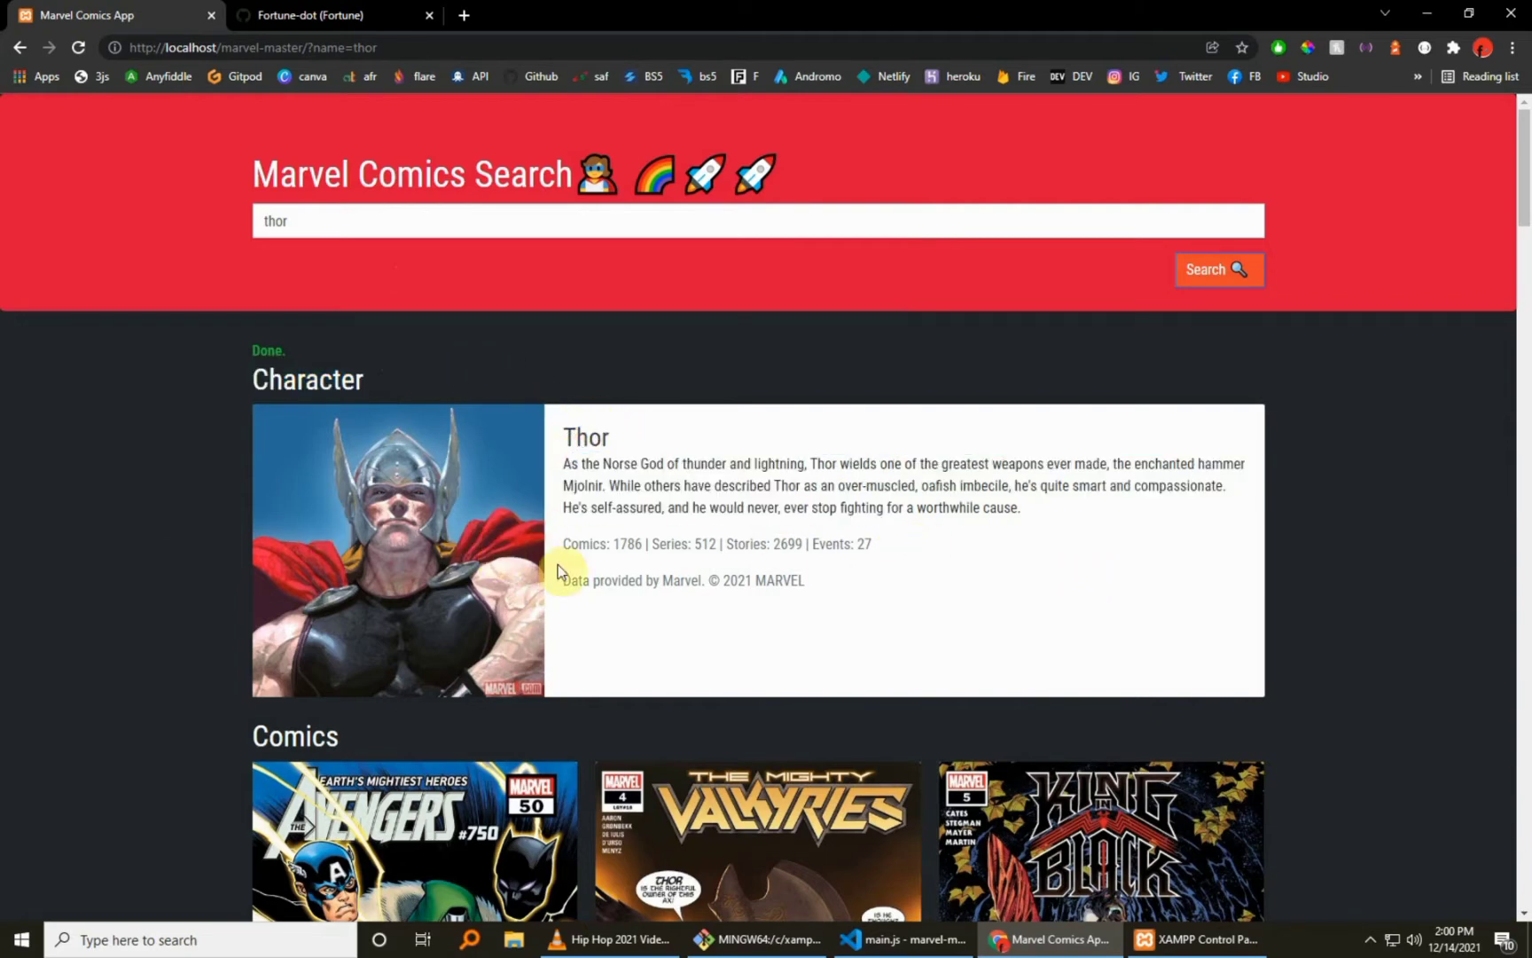
drag(1525, 211, 1525, 297)
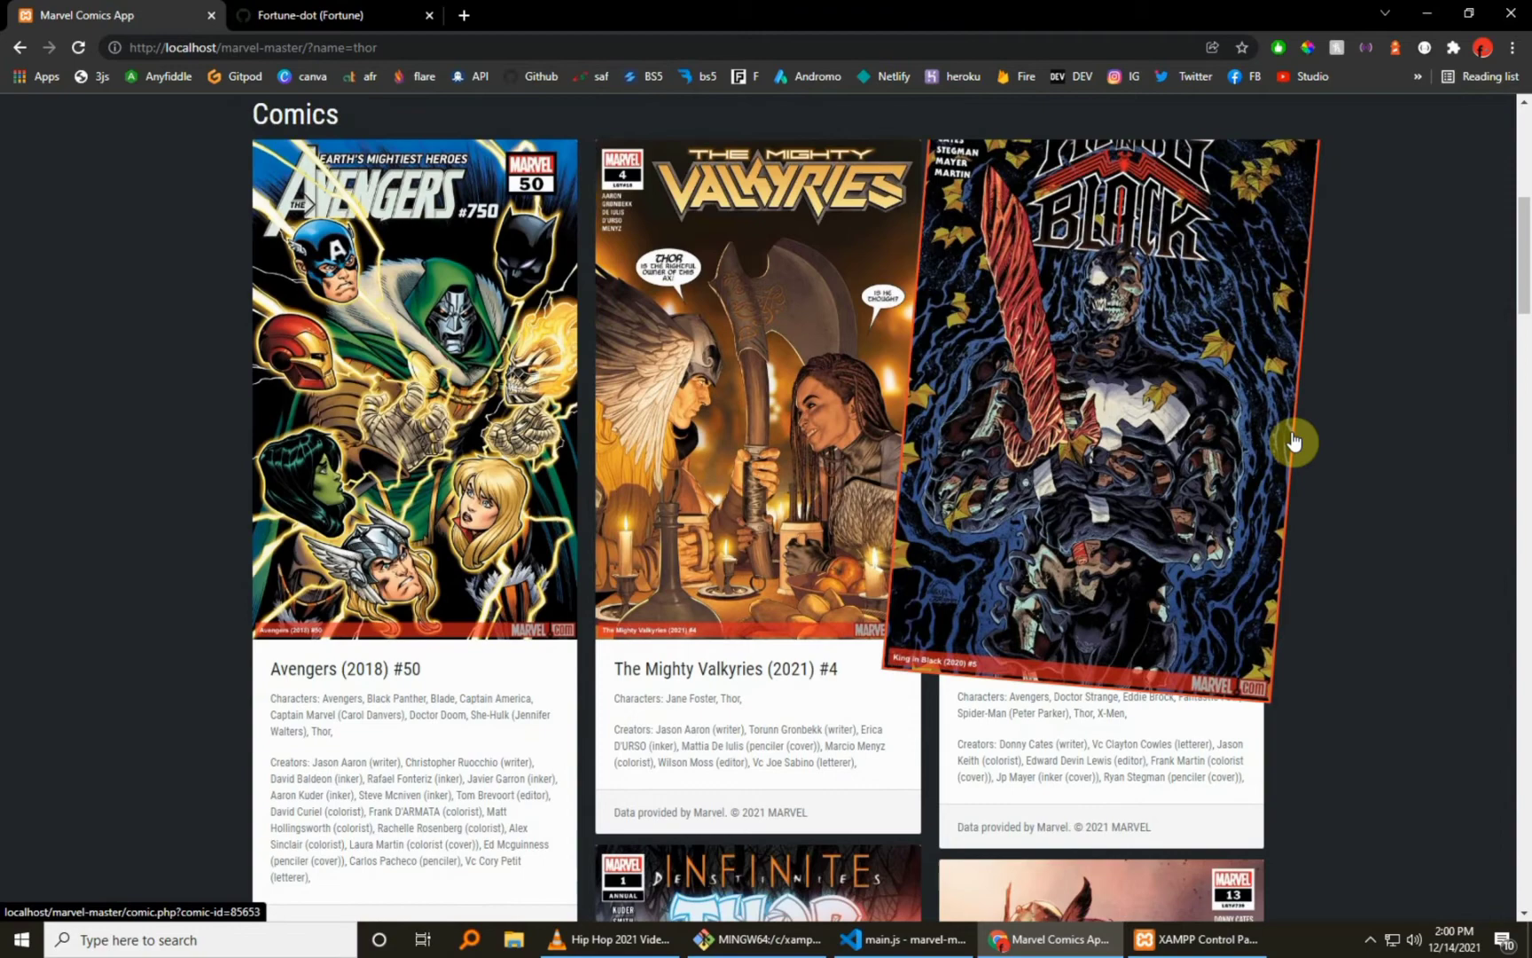
drag(1525, 248, 1527, 518)
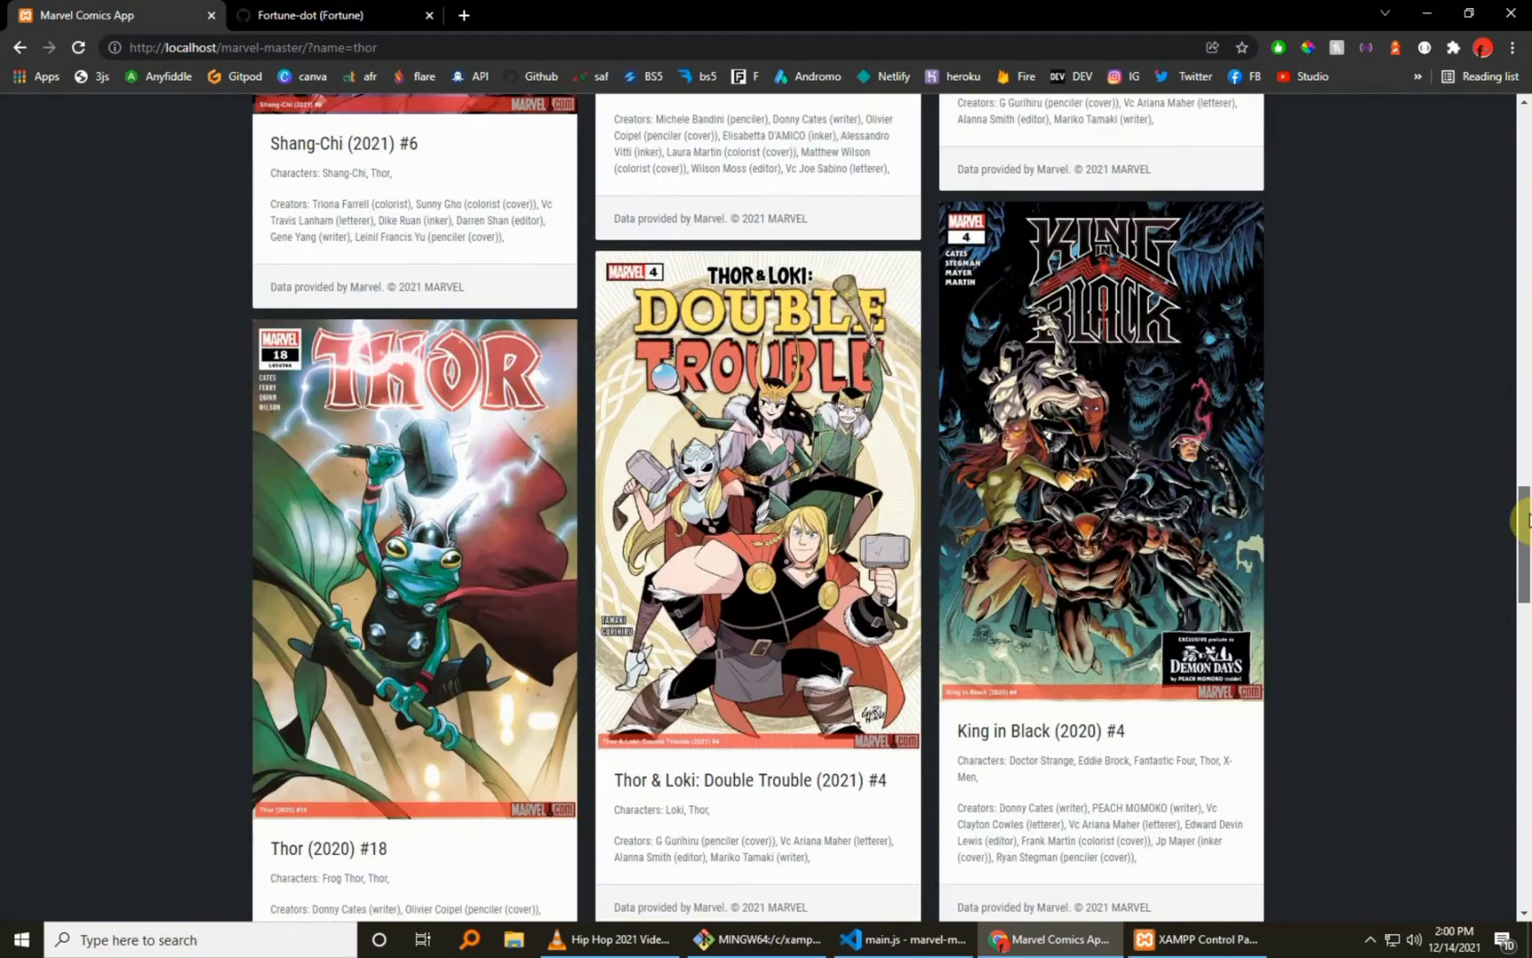
scroll(1525, 521, down, 3)
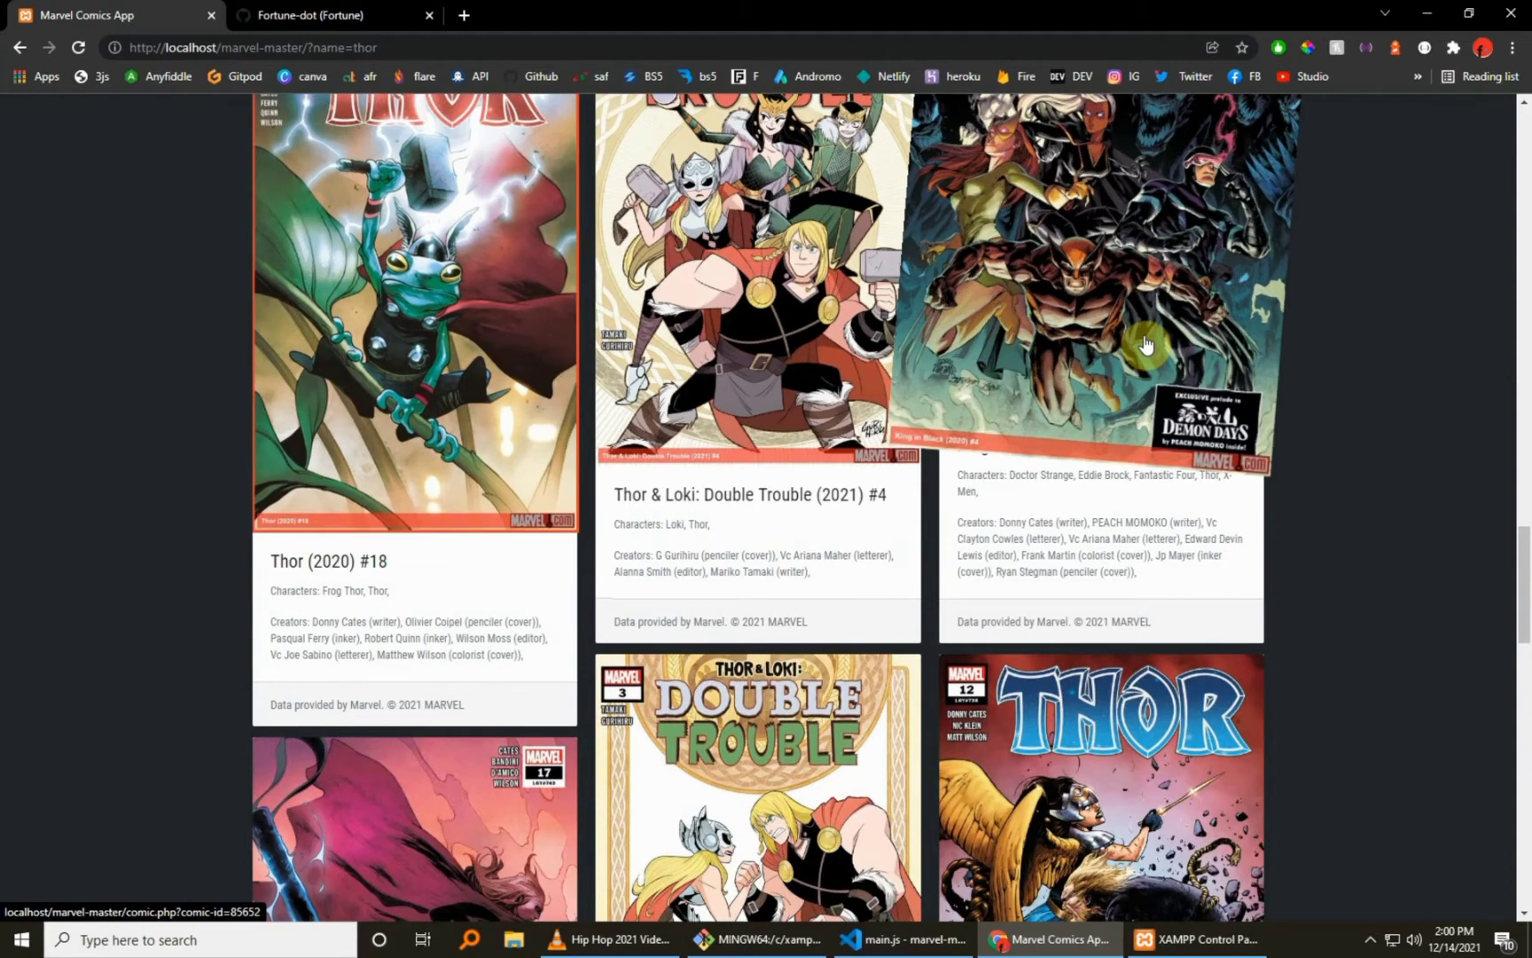
mouse_move(1518, 619)
mouse_down()
mouse_move(1525, 873)
mouse_move(1525, 618)
mouse_up()
scroll(1525, 618, up, 2)
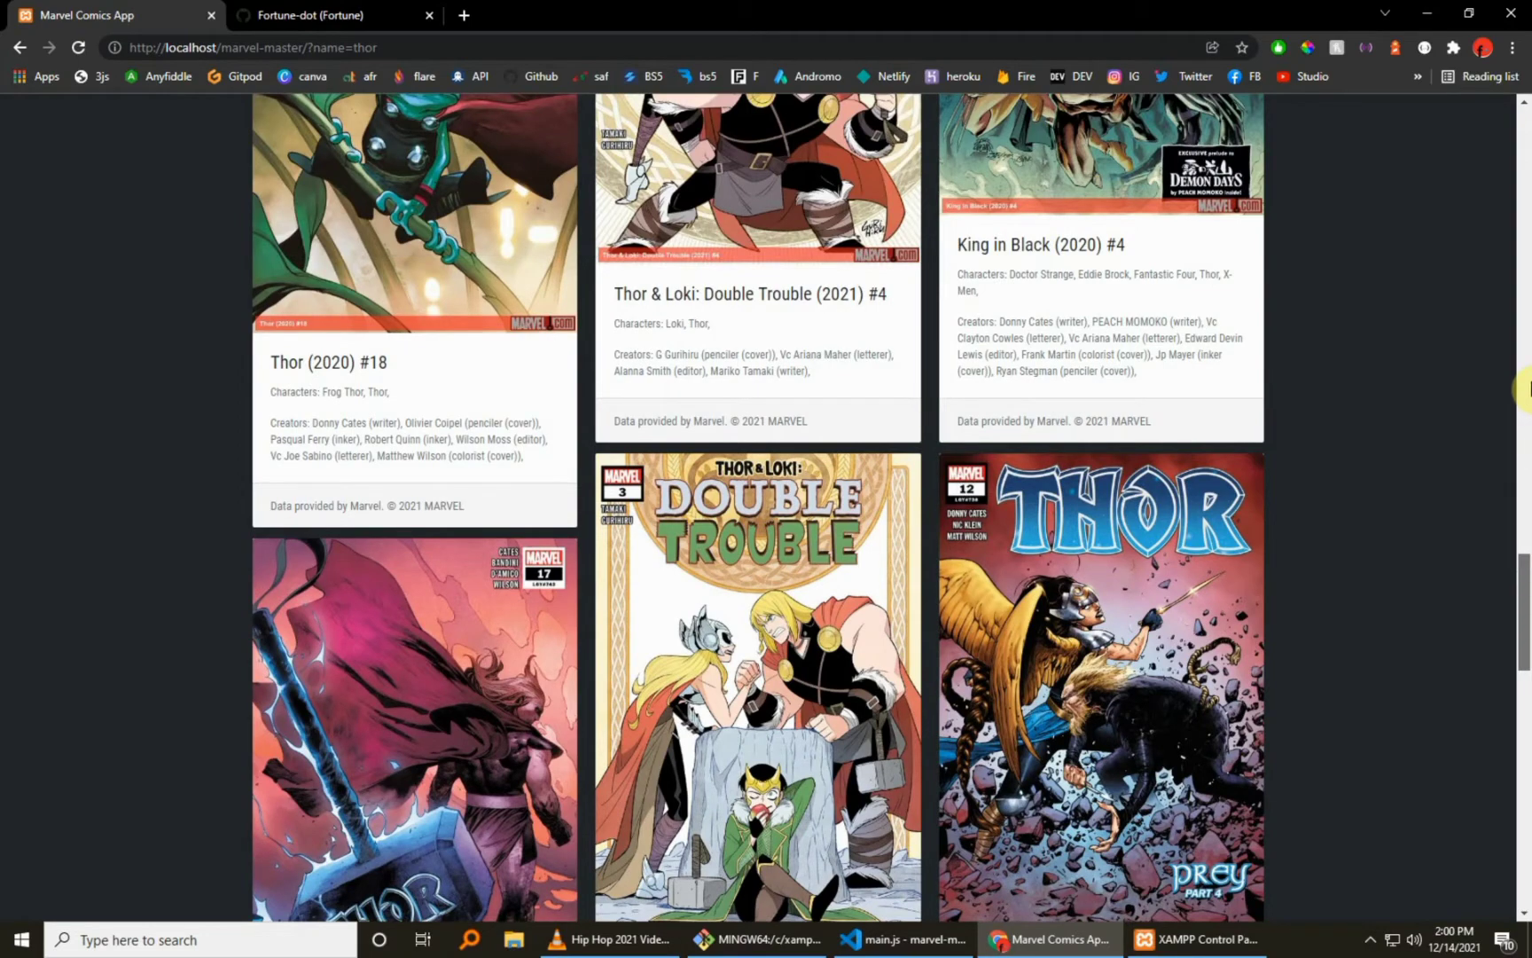
scroll(558, 245, up, 20)
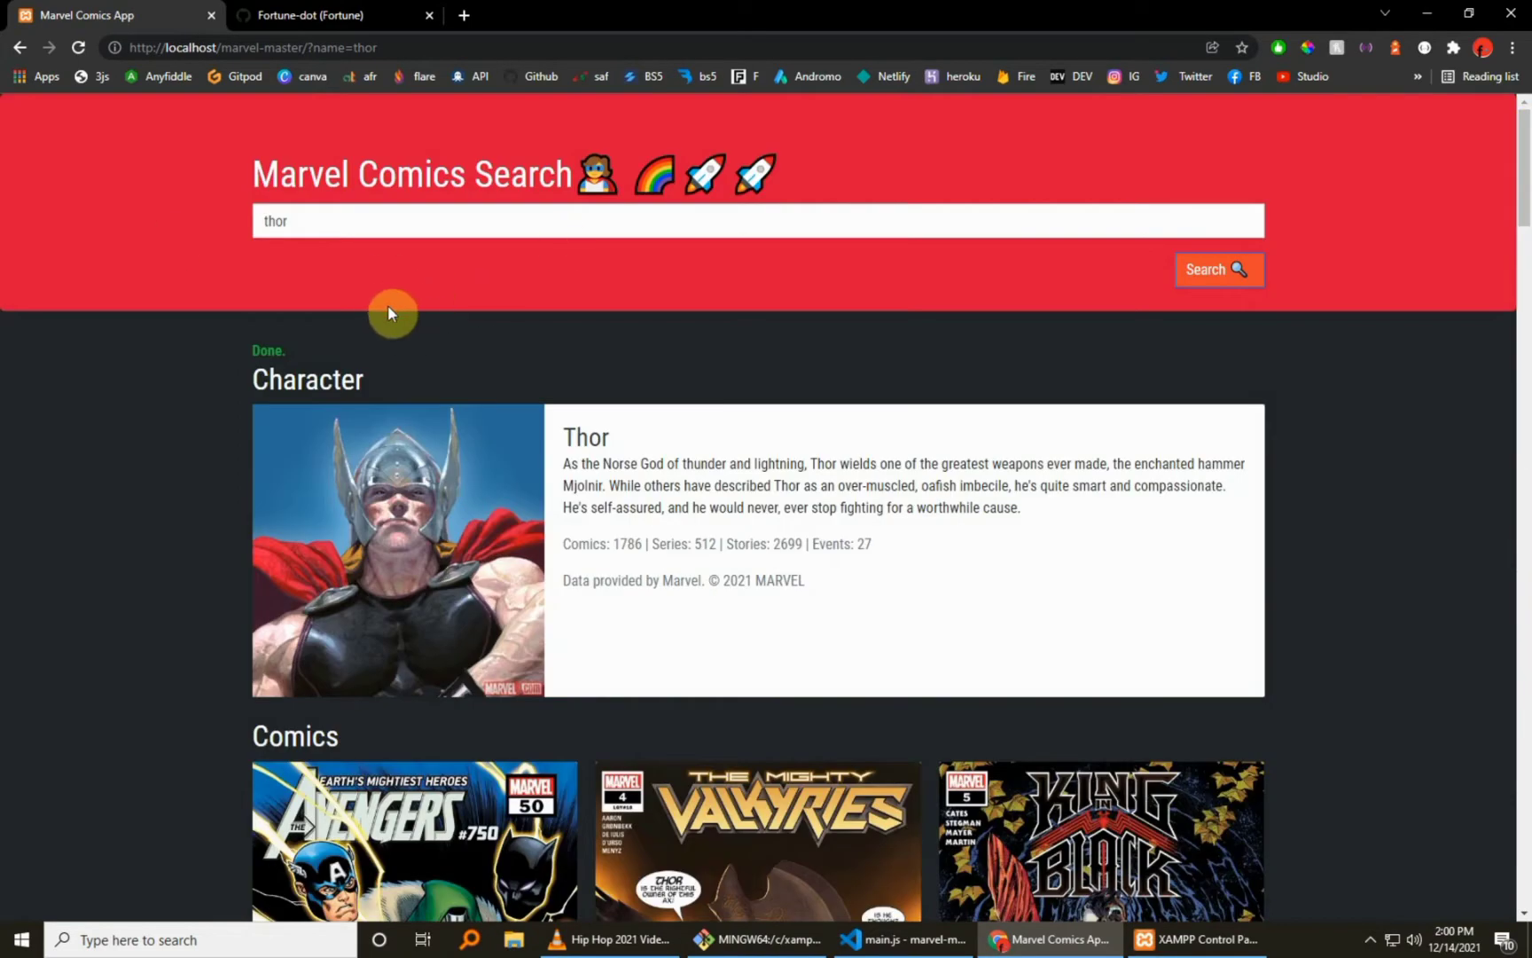
Replace the 'thor' search term with 'hulk' and run the search.
drag(321, 220, 188, 226)
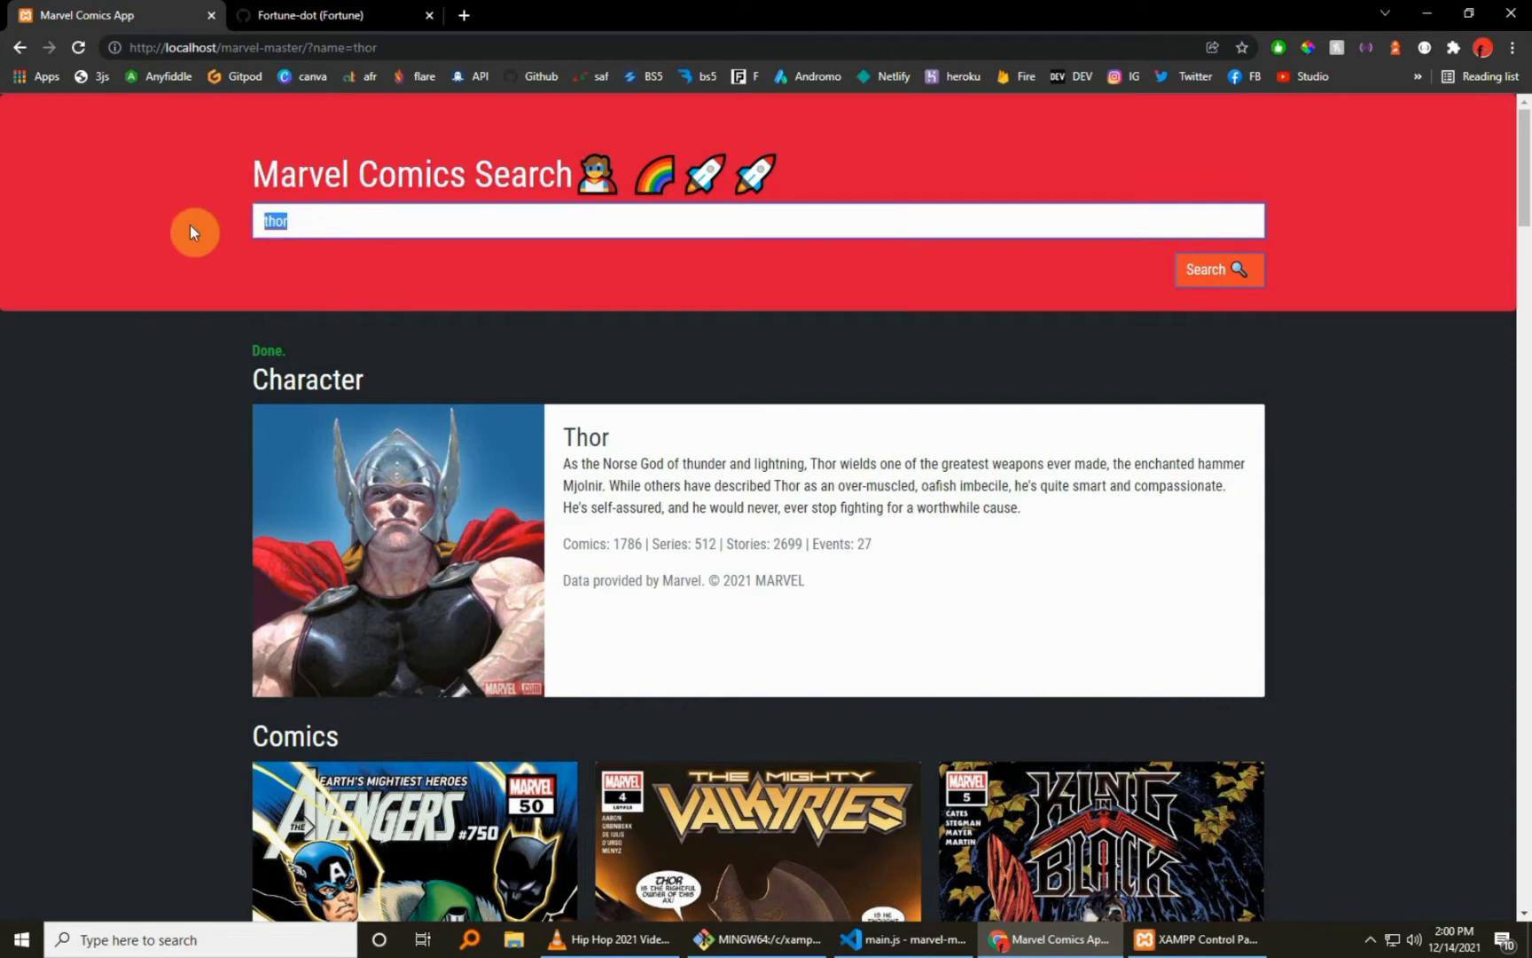
key(BackSpace)
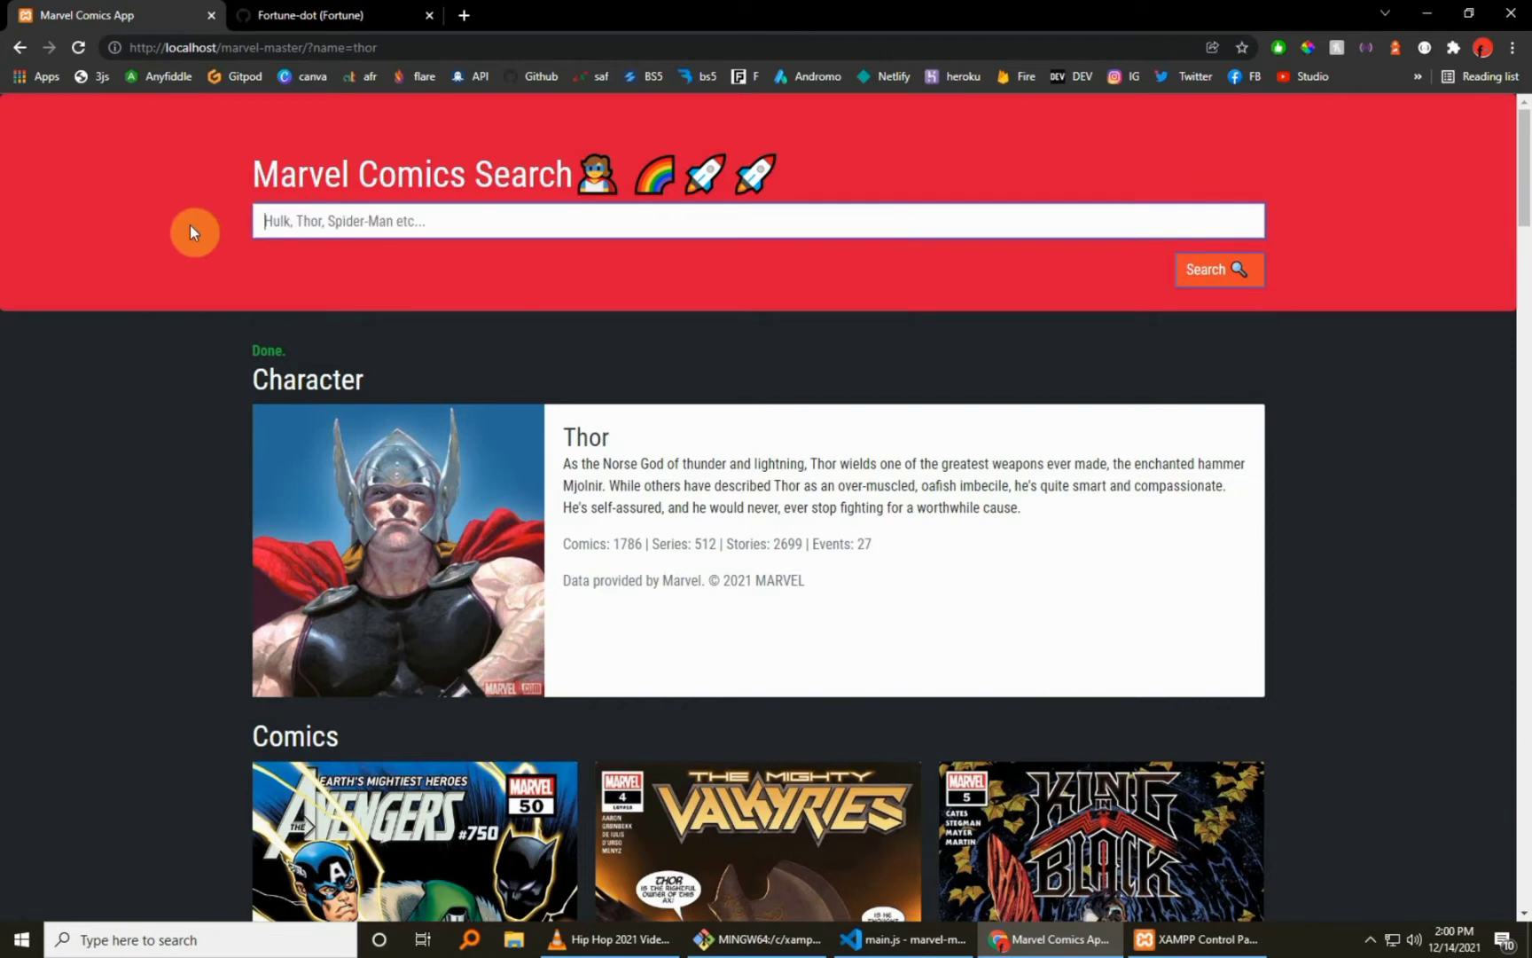
text(hulk)
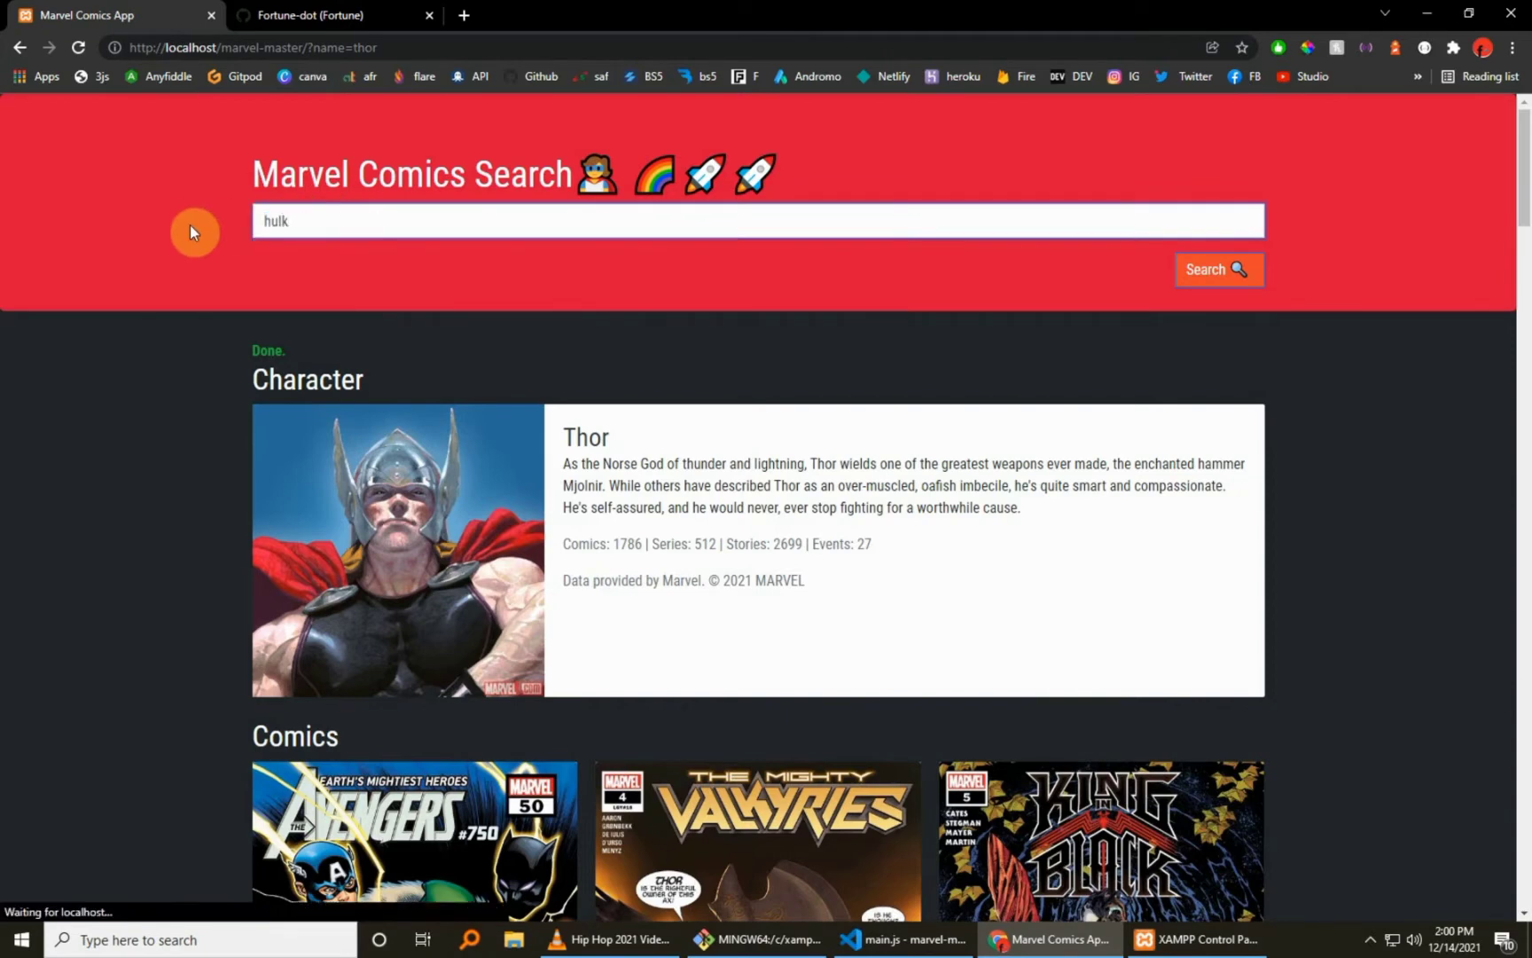
key(Return)
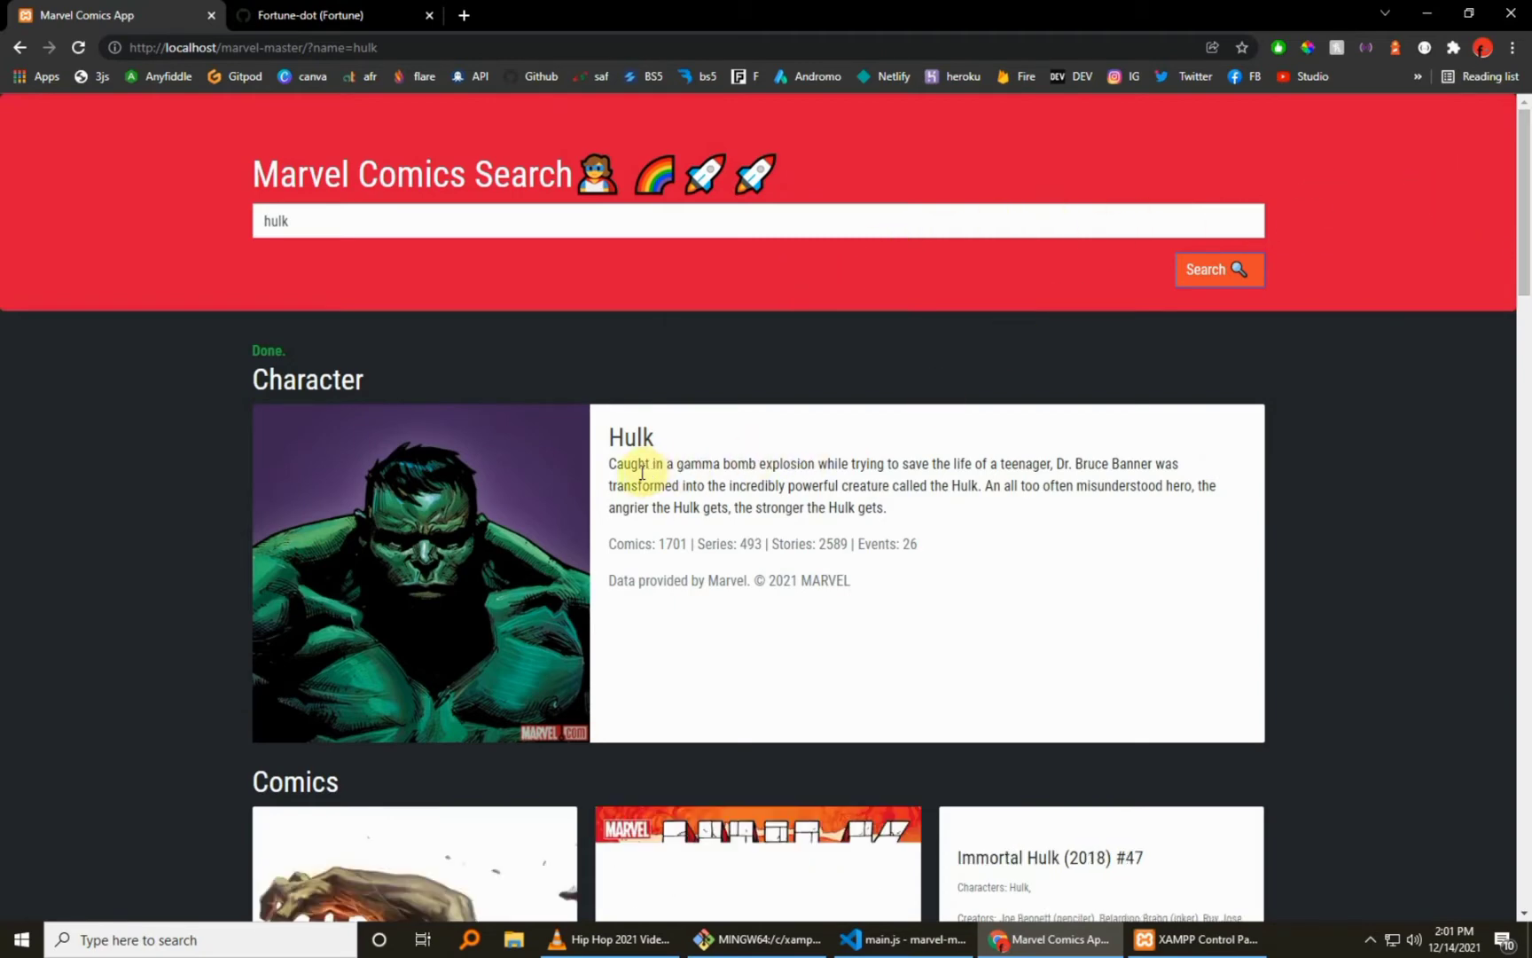
Highlight passages of Hulk's character description, then clear the selection.
drag(644, 438, 1156, 516)
click(854, 490)
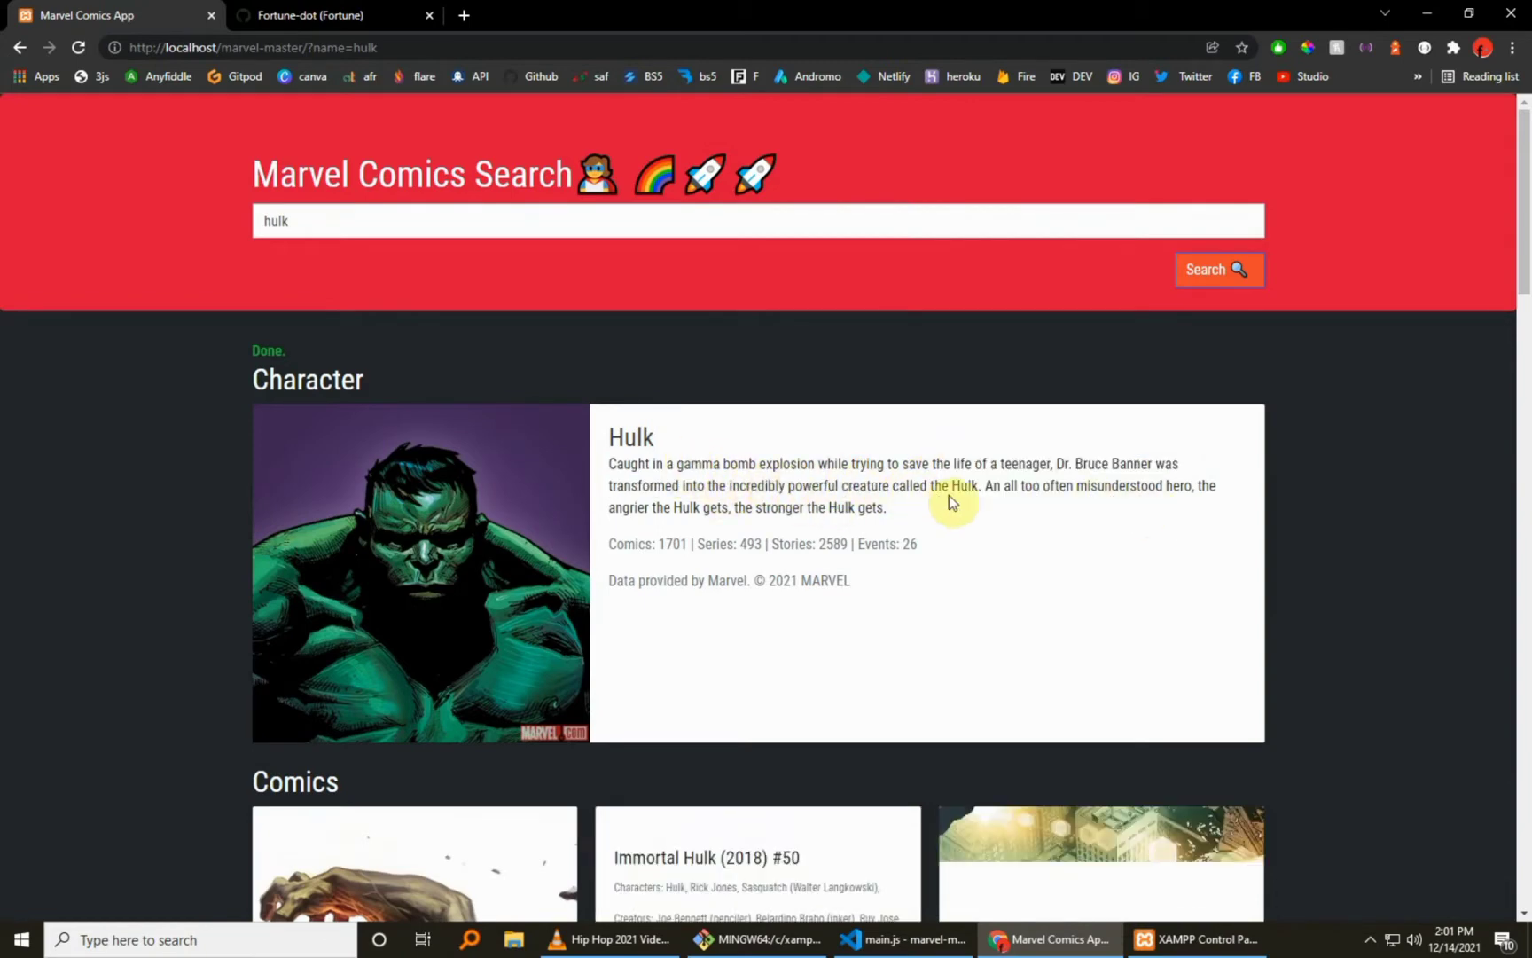
drag(910, 489, 1138, 537)
click(1066, 516)
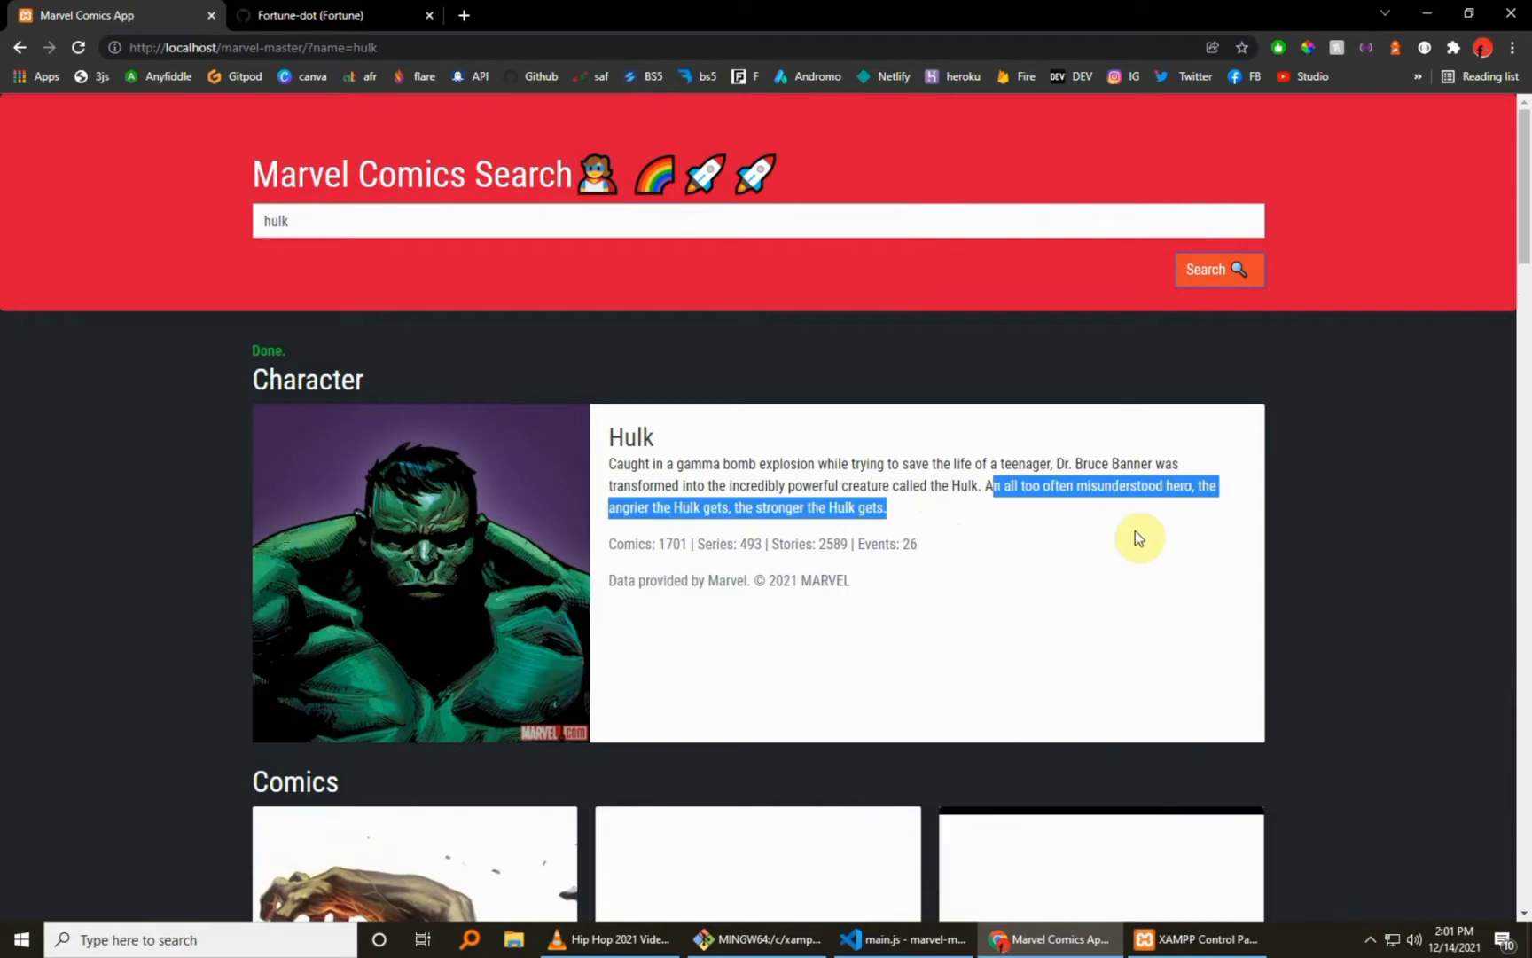
click(940, 529)
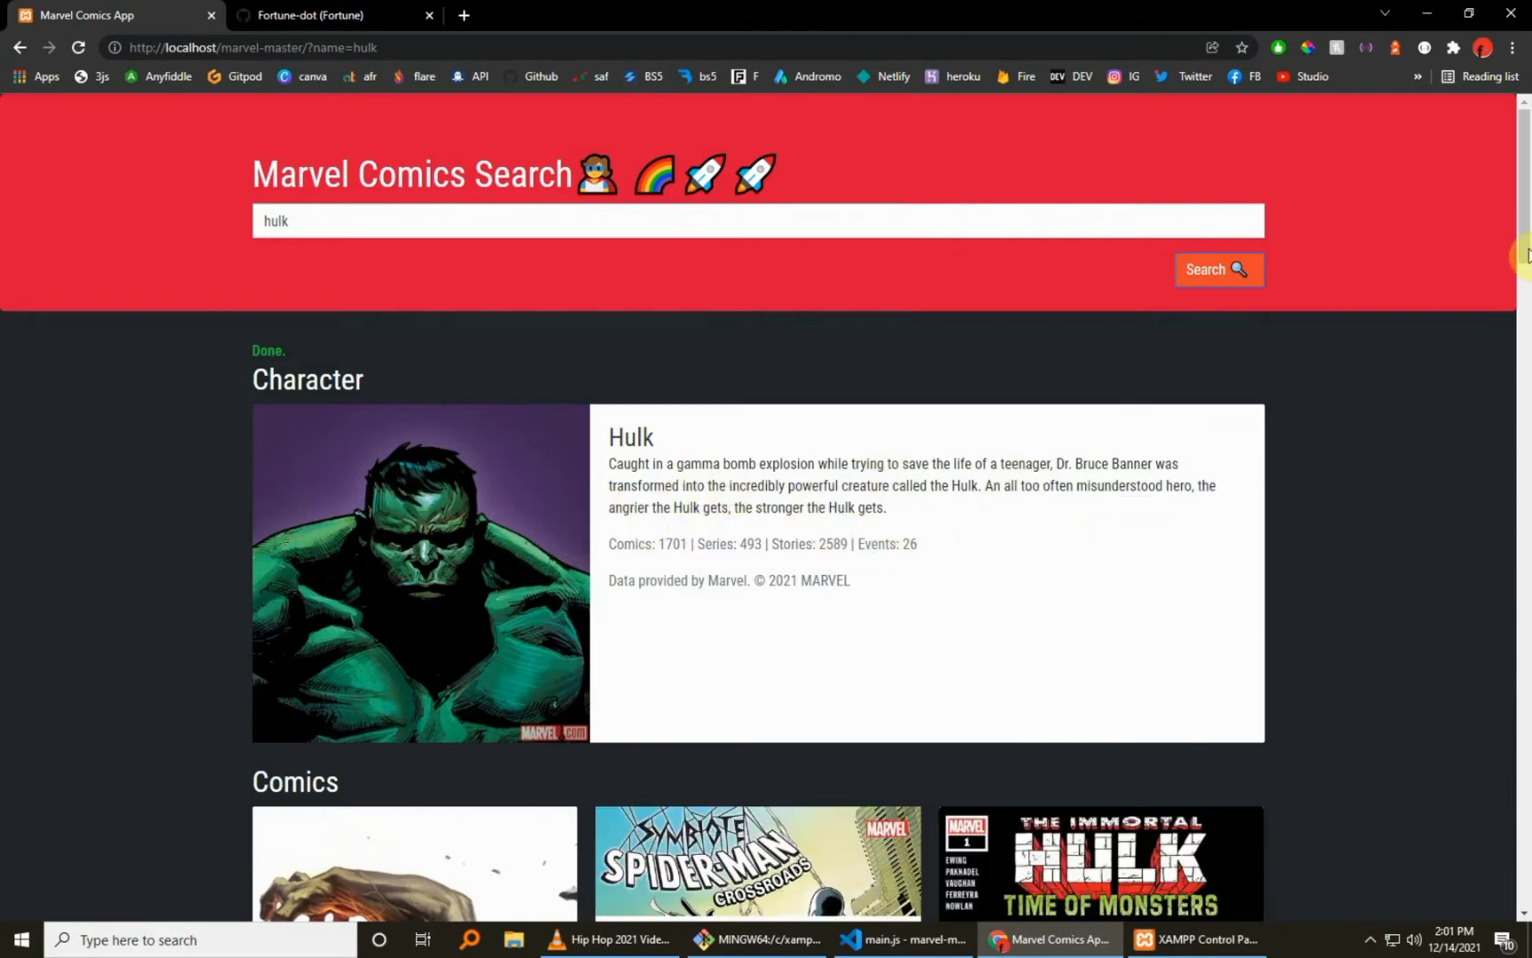
drag(1524, 232, 1525, 551)
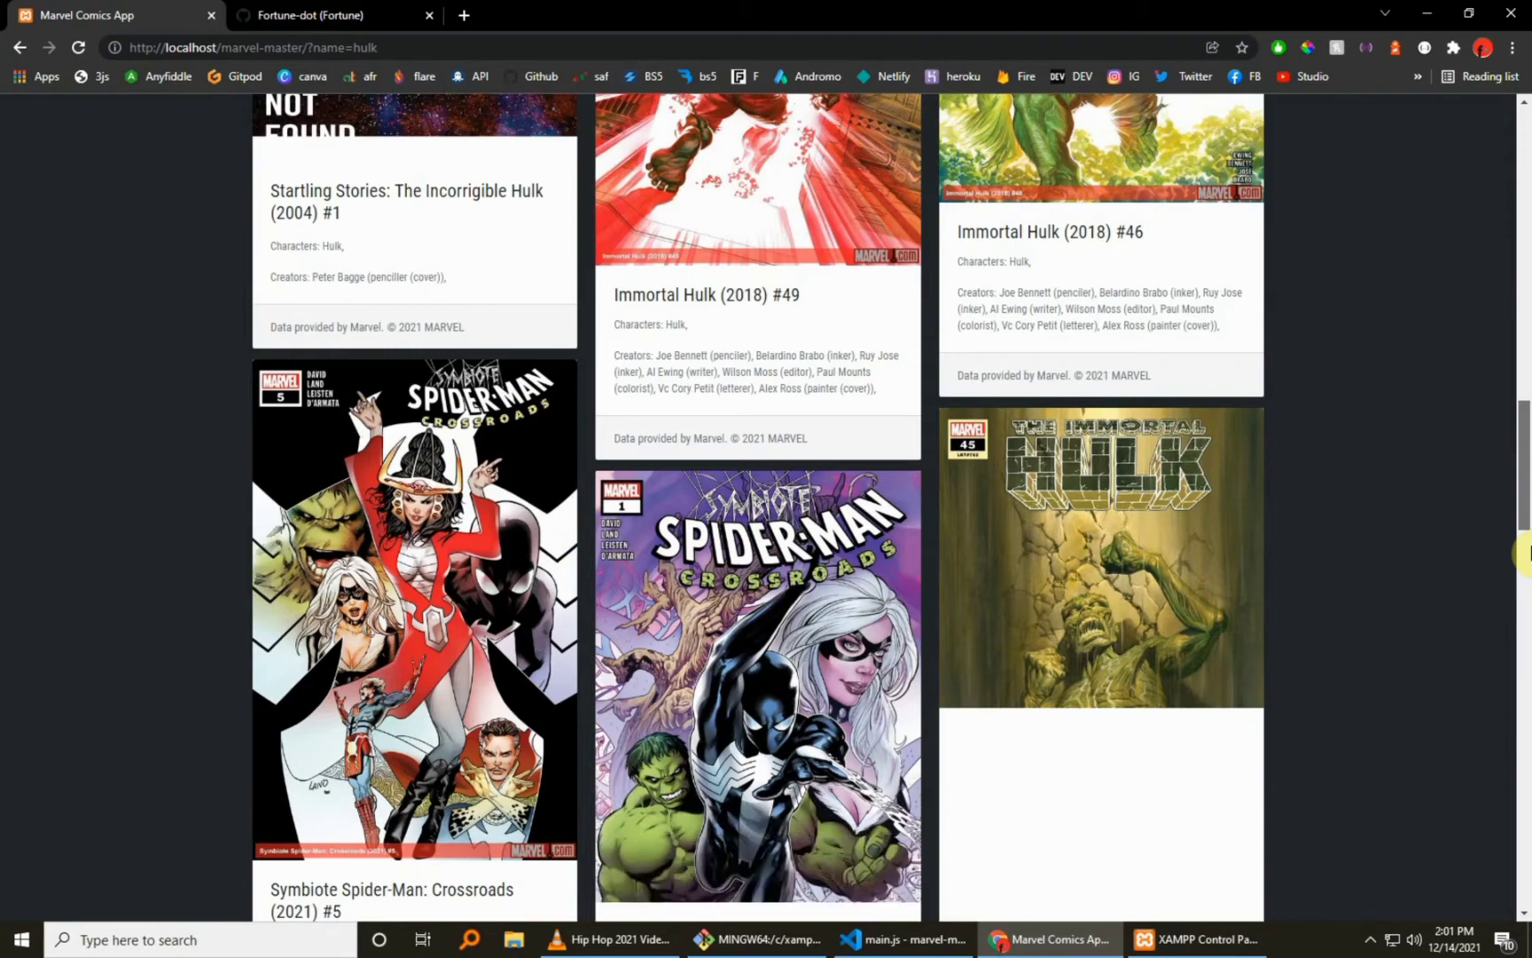
scroll(1525, 586, down, 5)
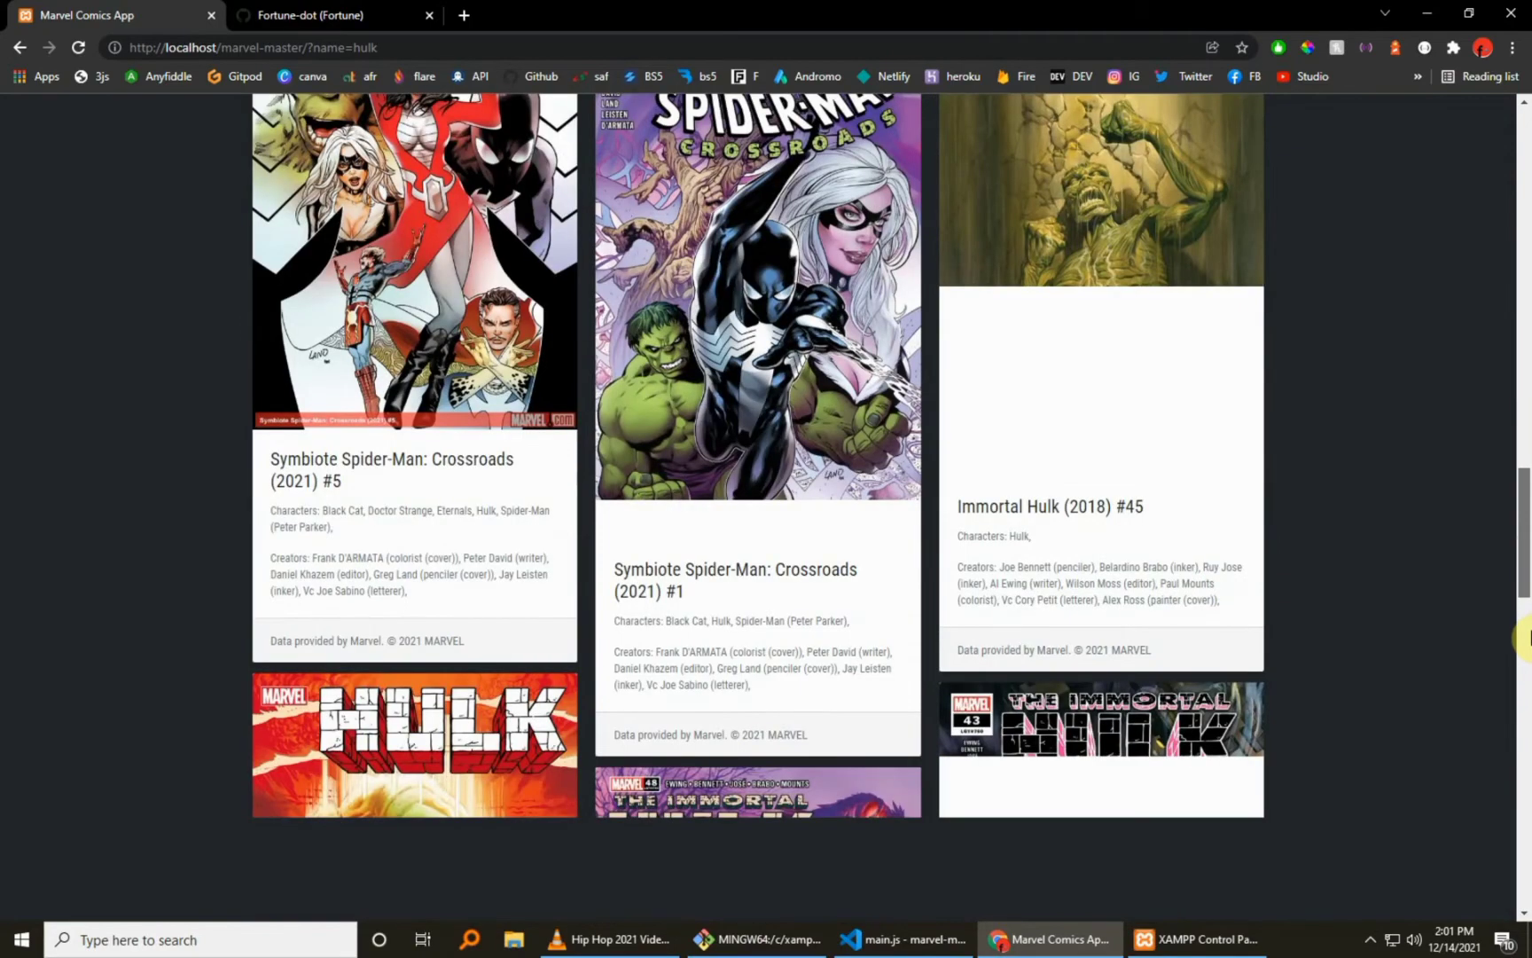
scroll(1527, 636, down, 7)
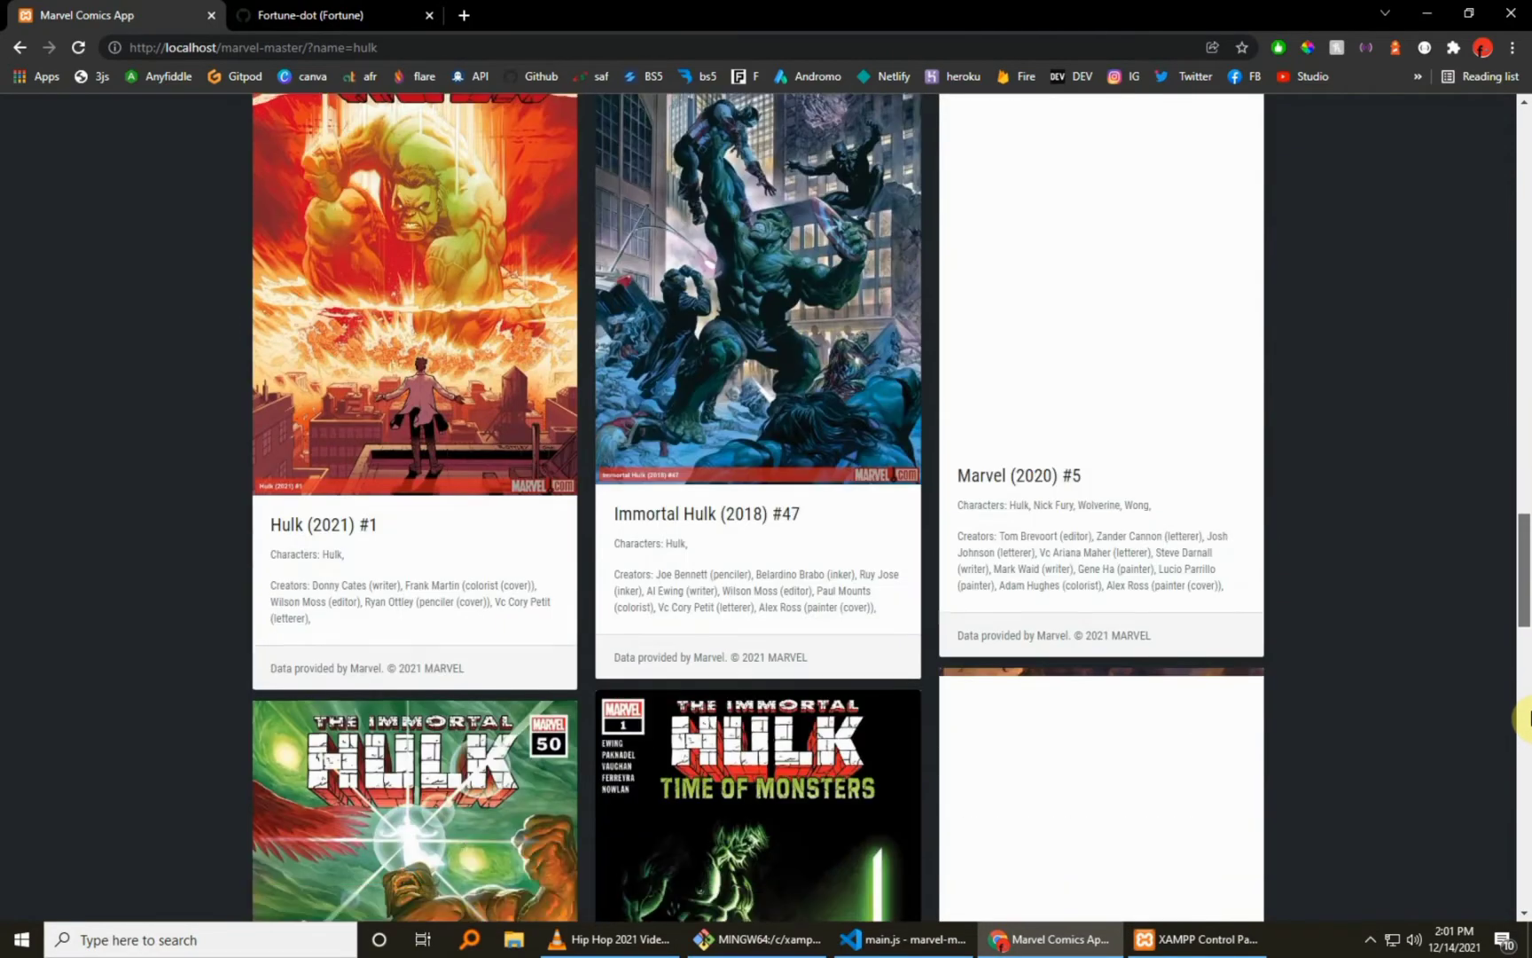
scroll(1527, 725, down, 18)
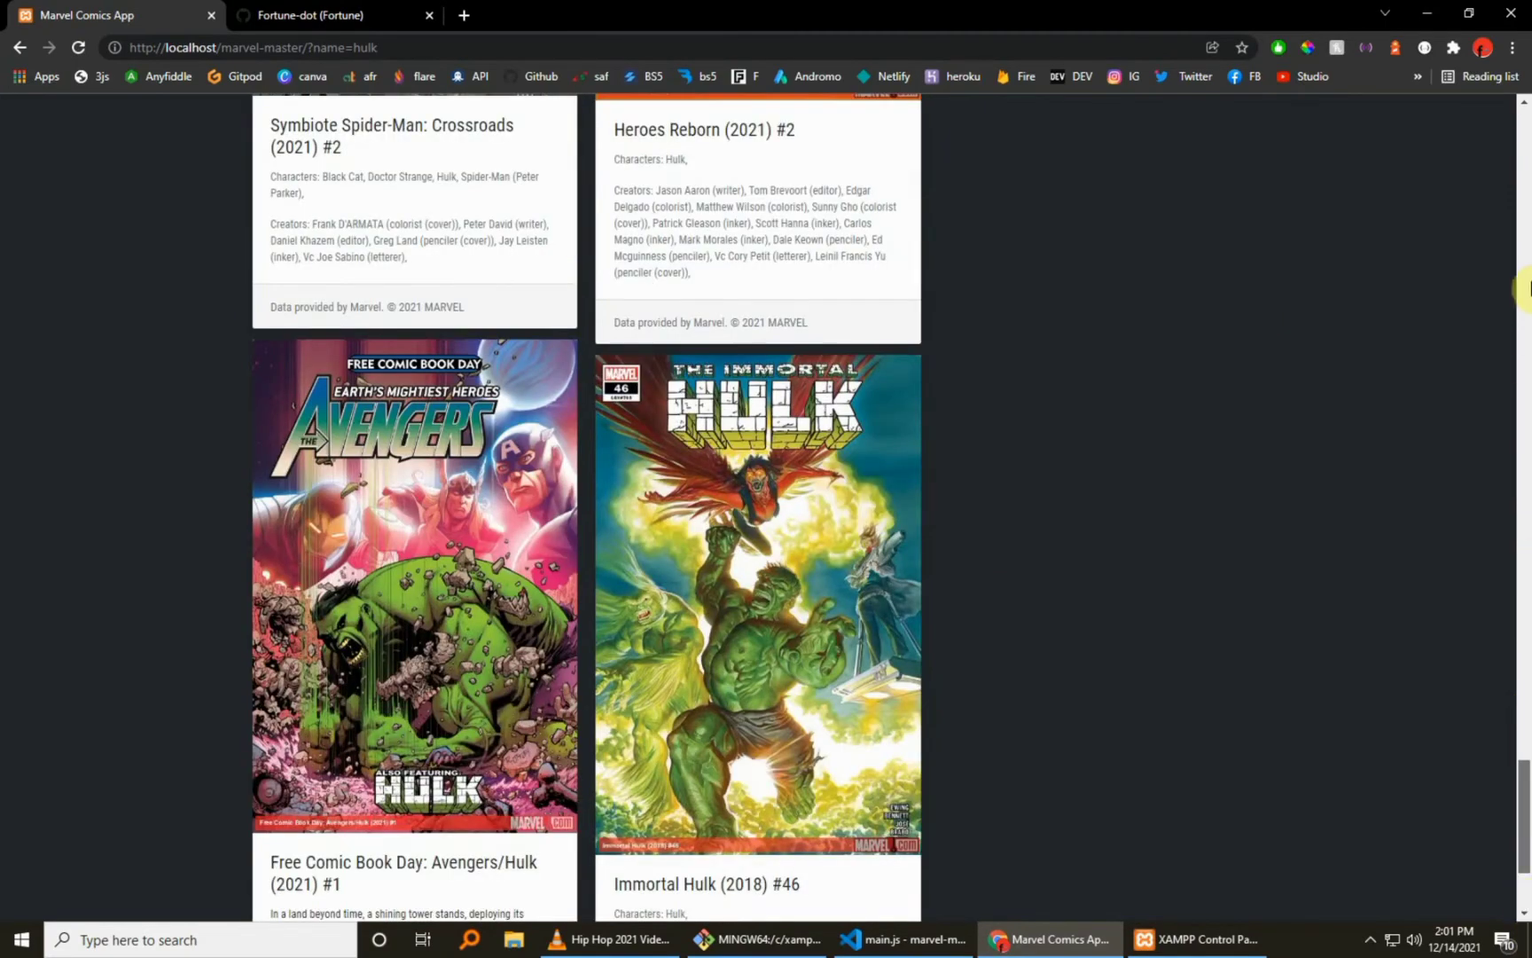
scroll(1514, 292, up, 20)
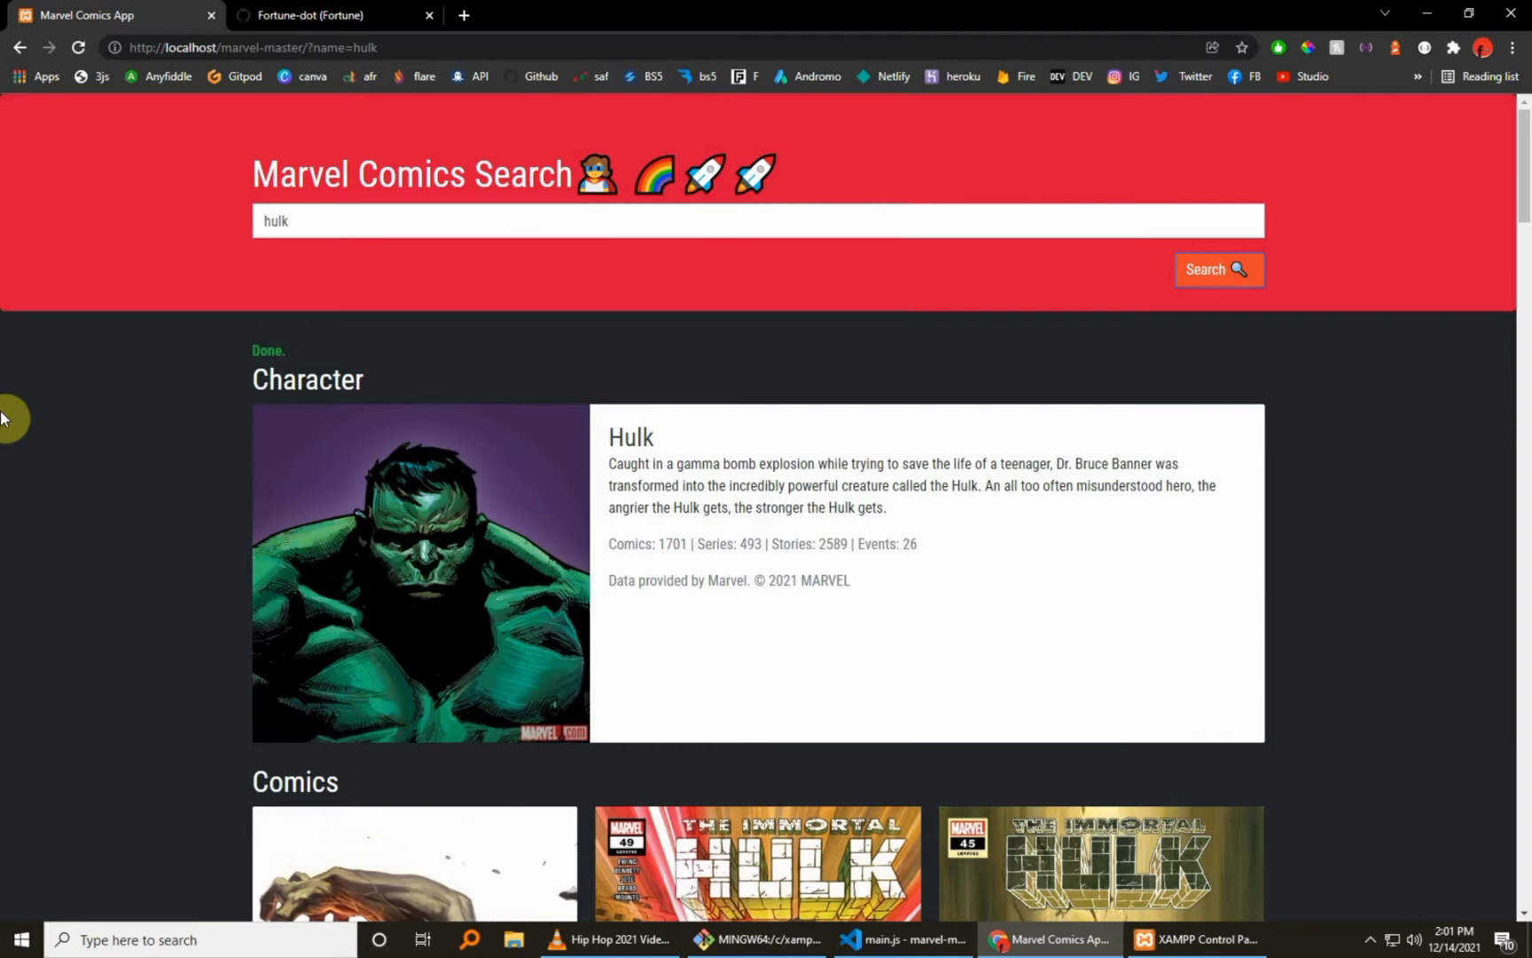
On the GitHub profile tab, scroll down to the contribution activity and back to the top.
click(255, 11)
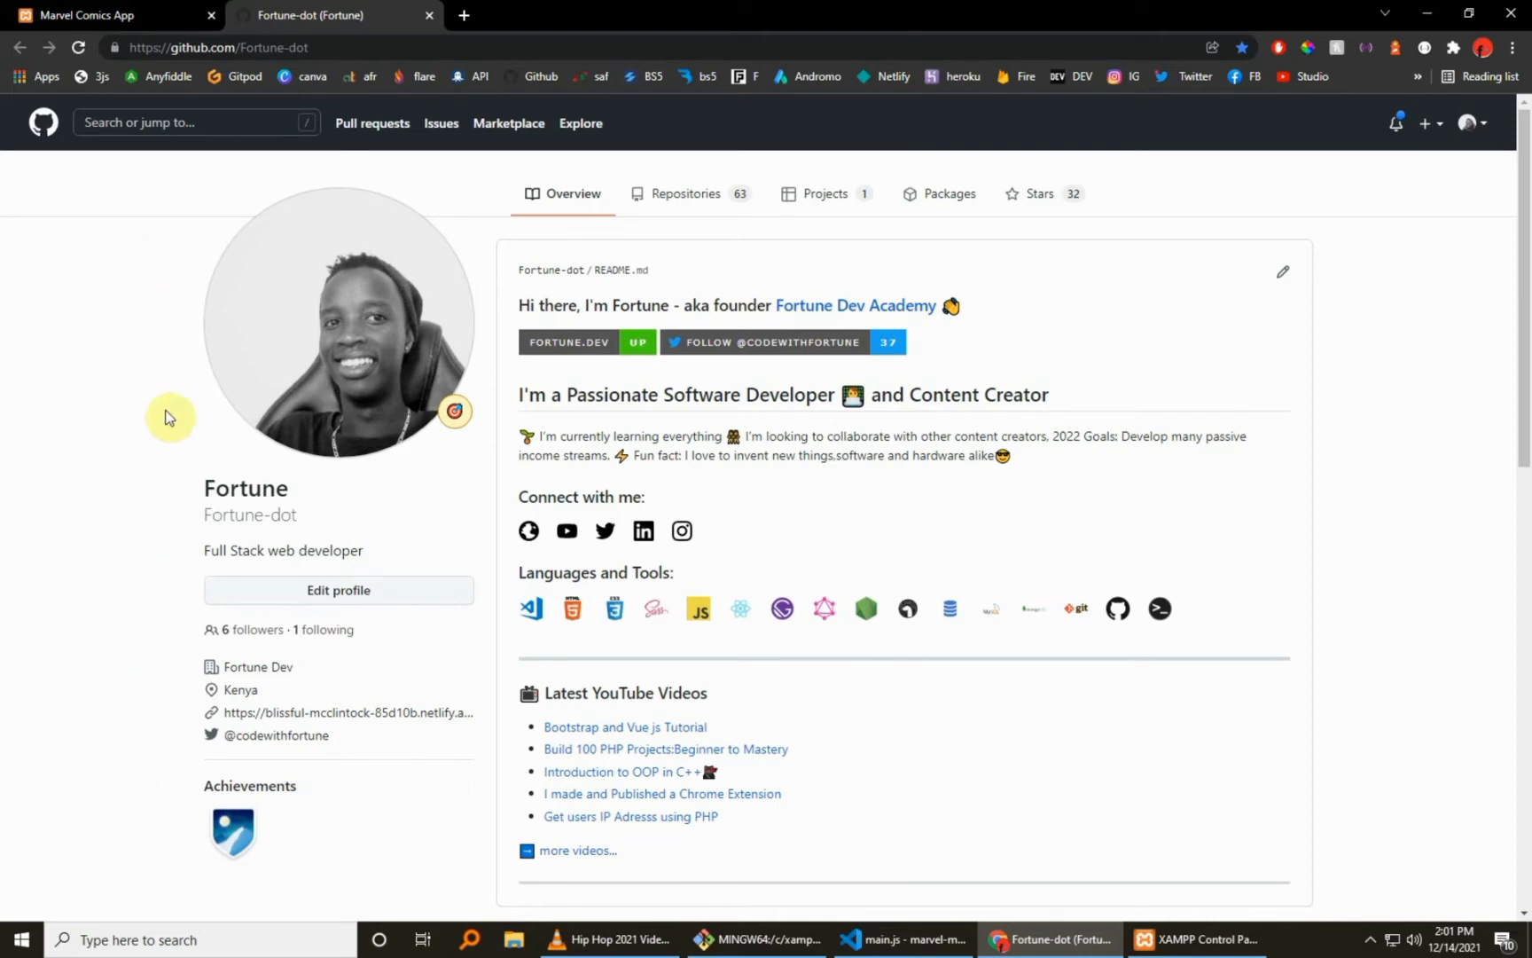
drag(1527, 286, 1528, 525)
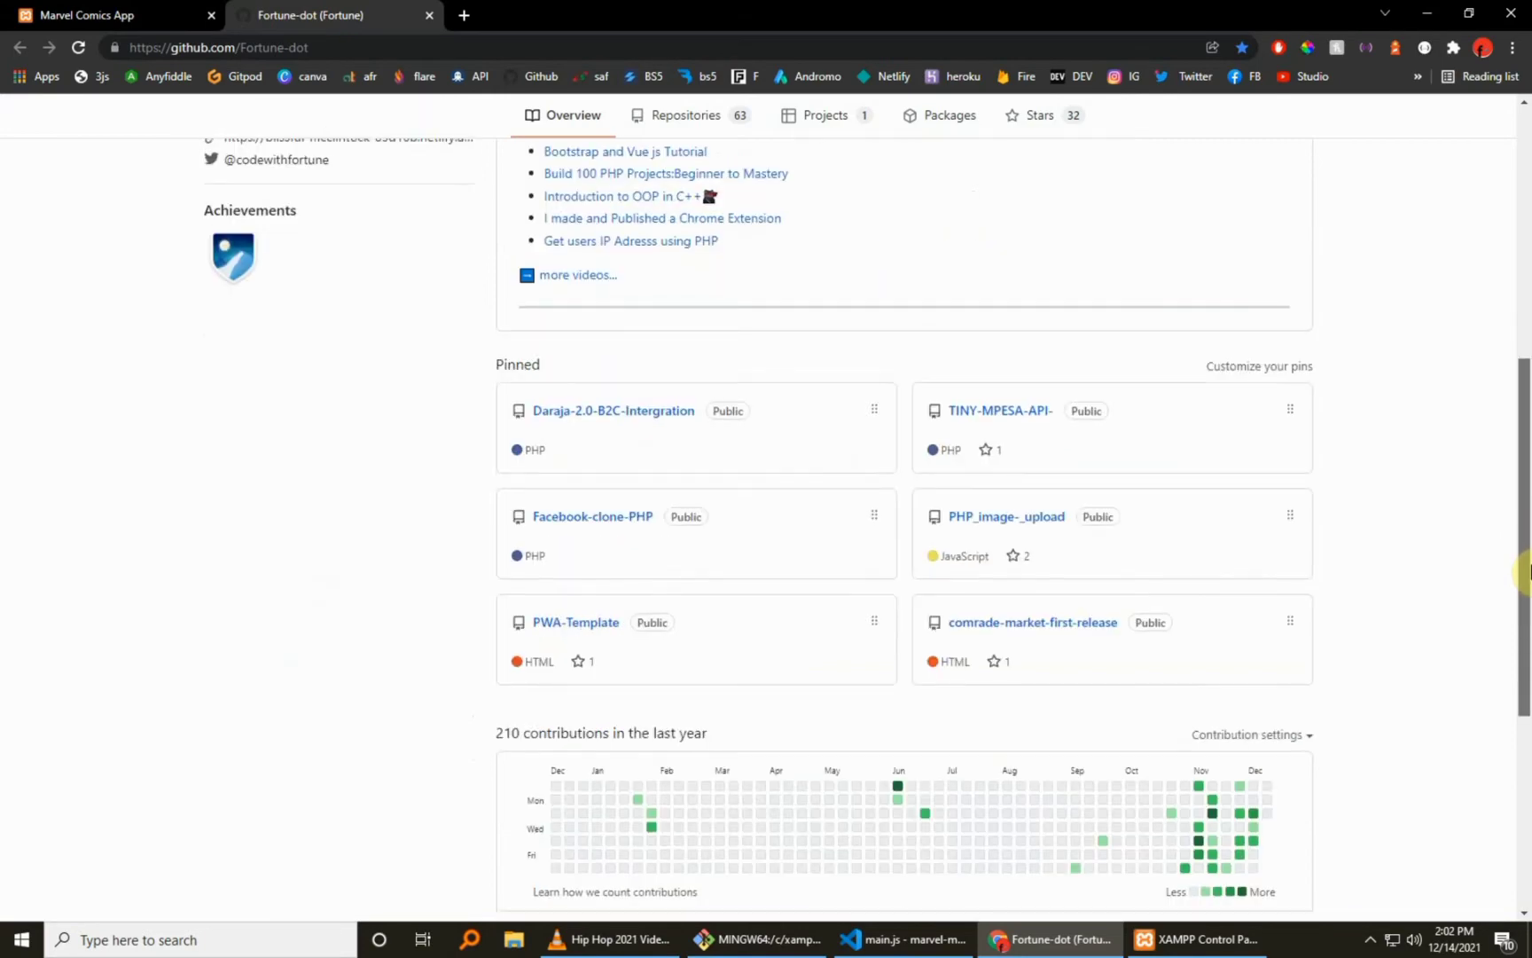
click(1527, 736)
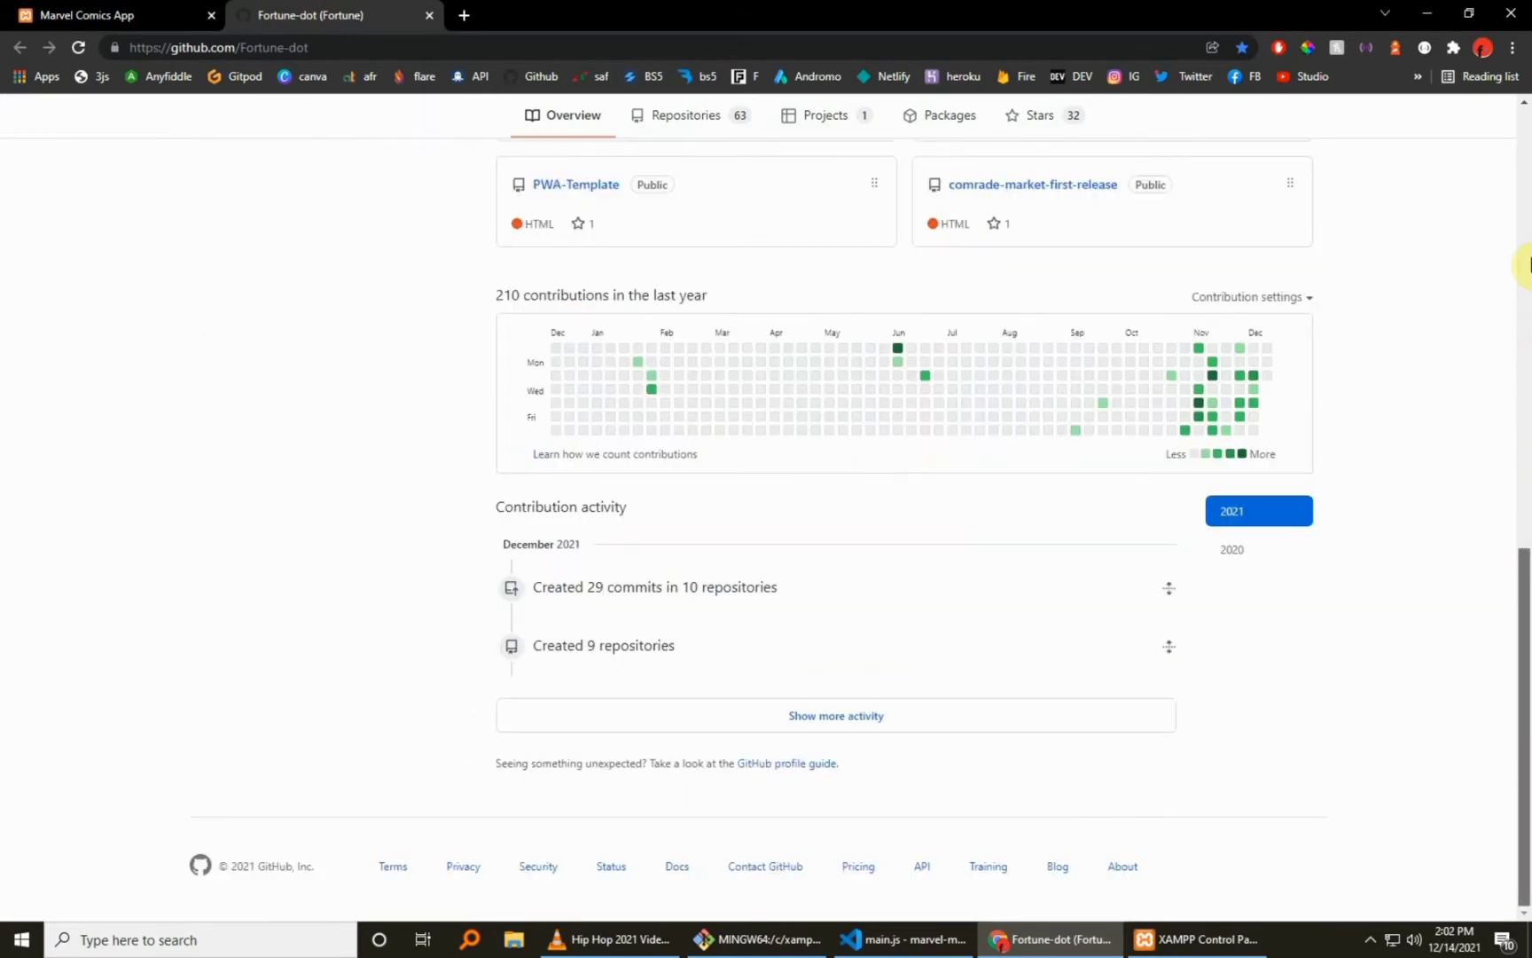
click(1529, 263)
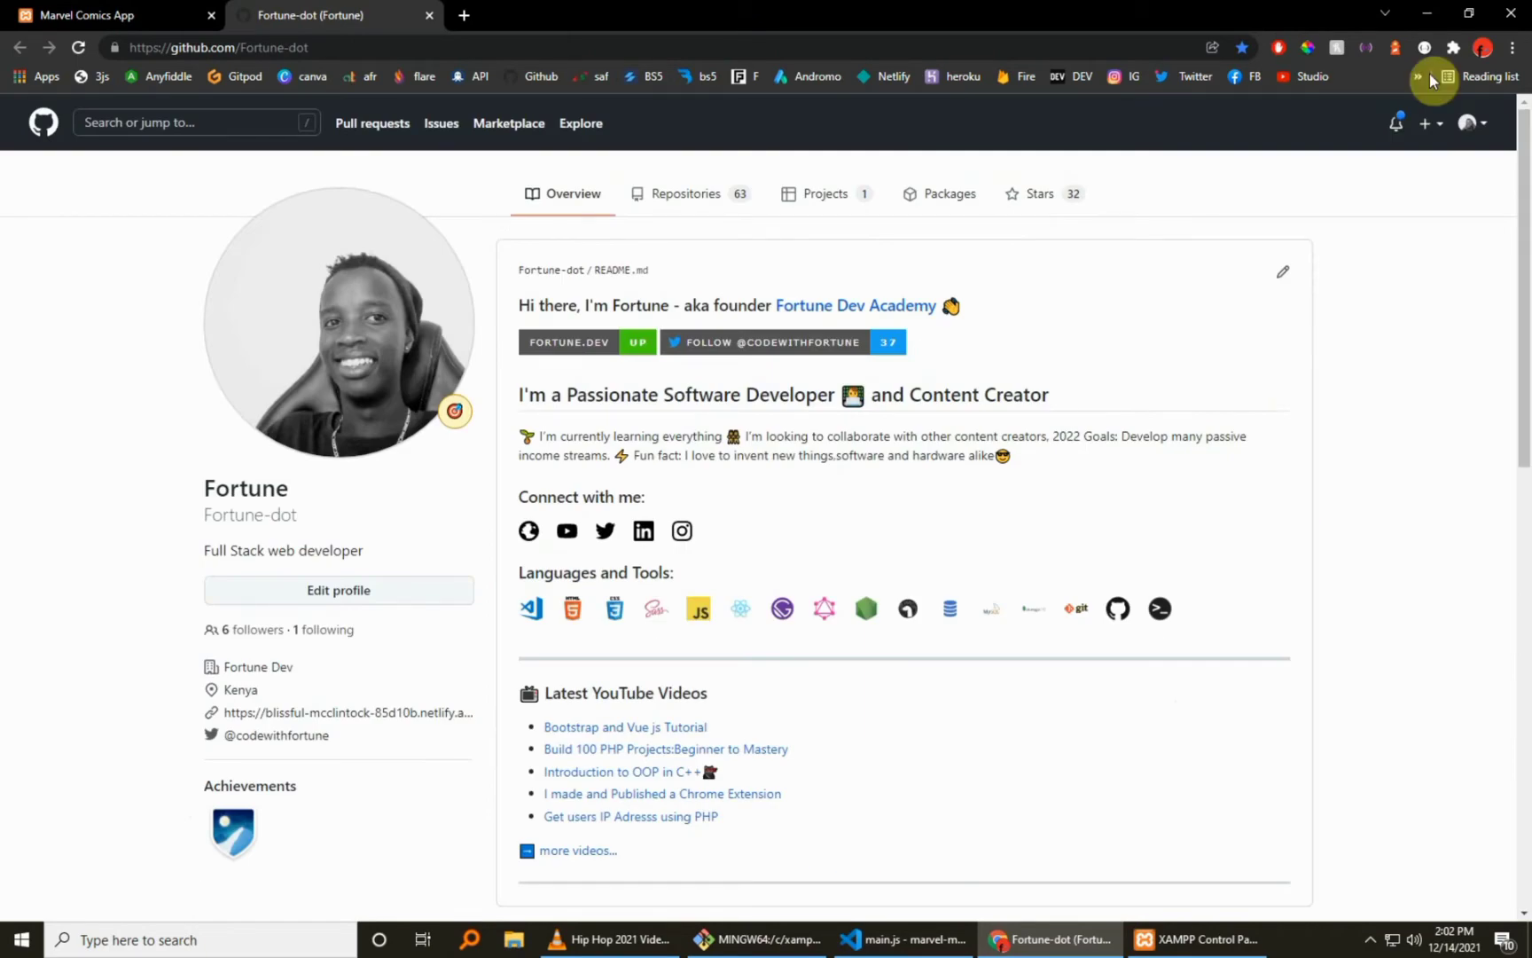
Scroll through the Marvel search results, then return to the GitHub profile tab.
click(116, 15)
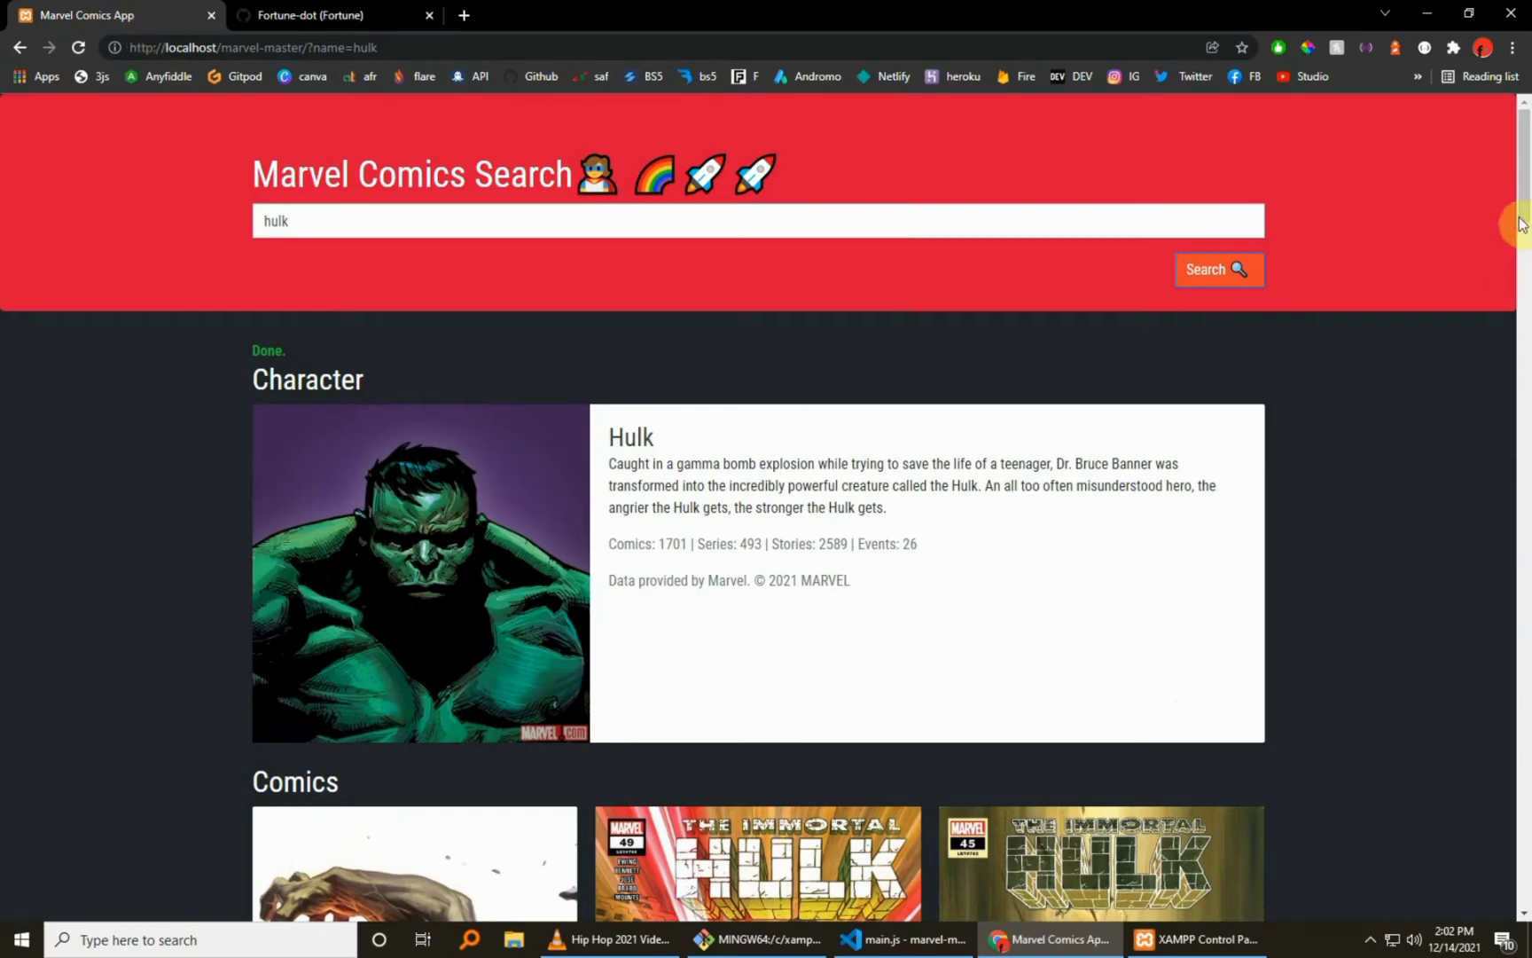
scroll(1523, 248, down, 3)
scroll(1523, 253, down, 6)
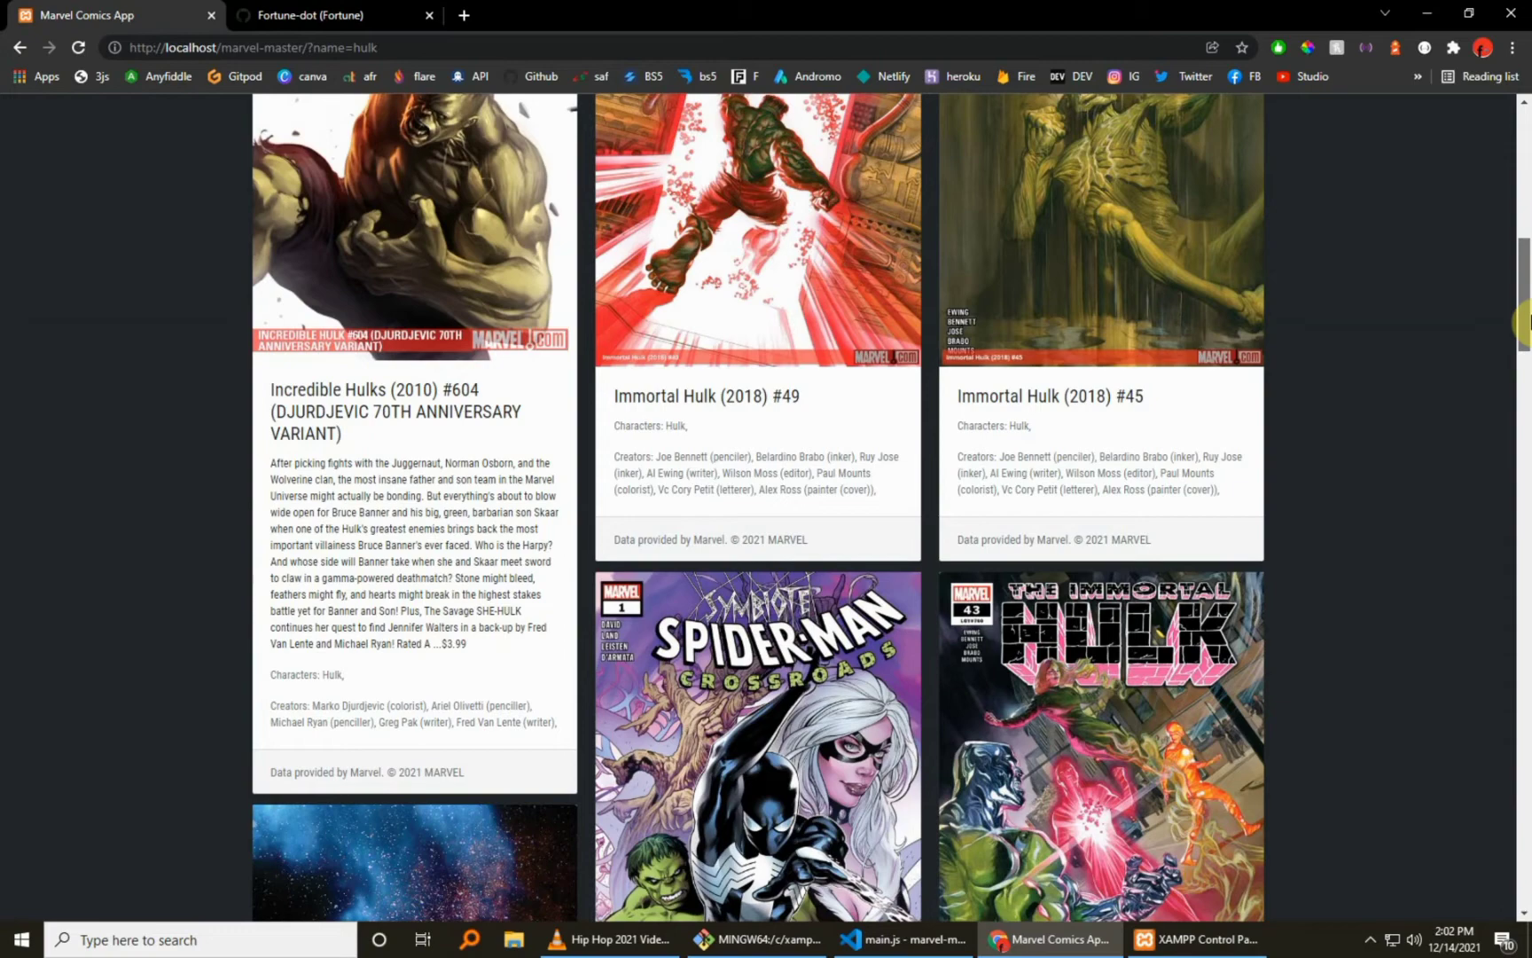
scroll(1525, 321, up, 10)
click(285, 11)
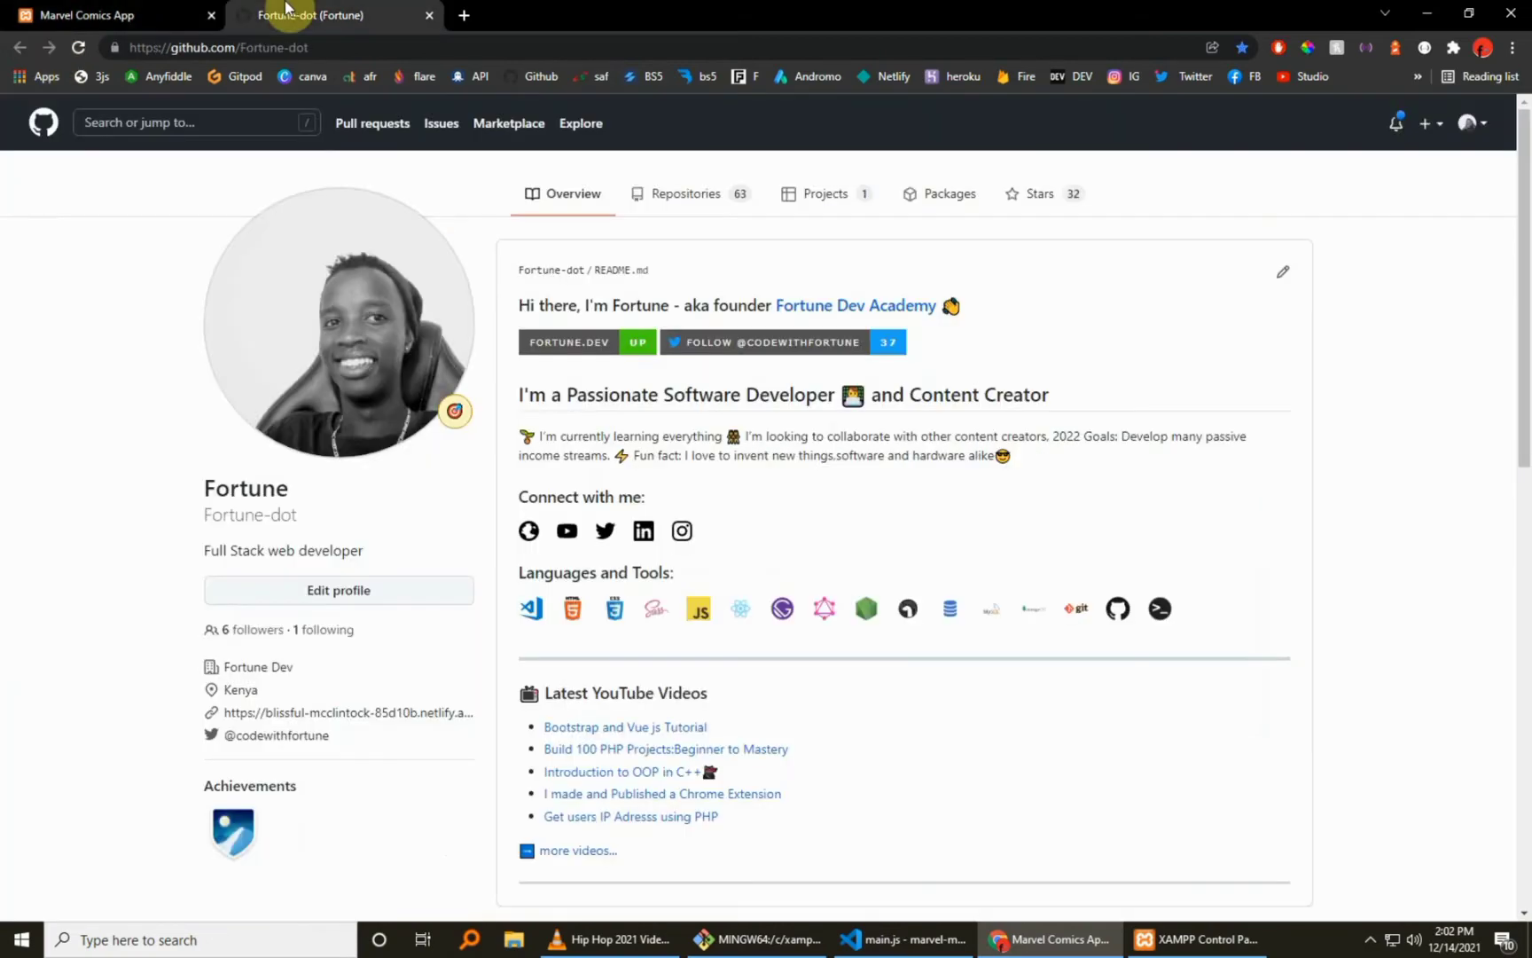
Return to the Marvel Hulk results while 'deve' is entered in the third tab's address.
click(67, 8)
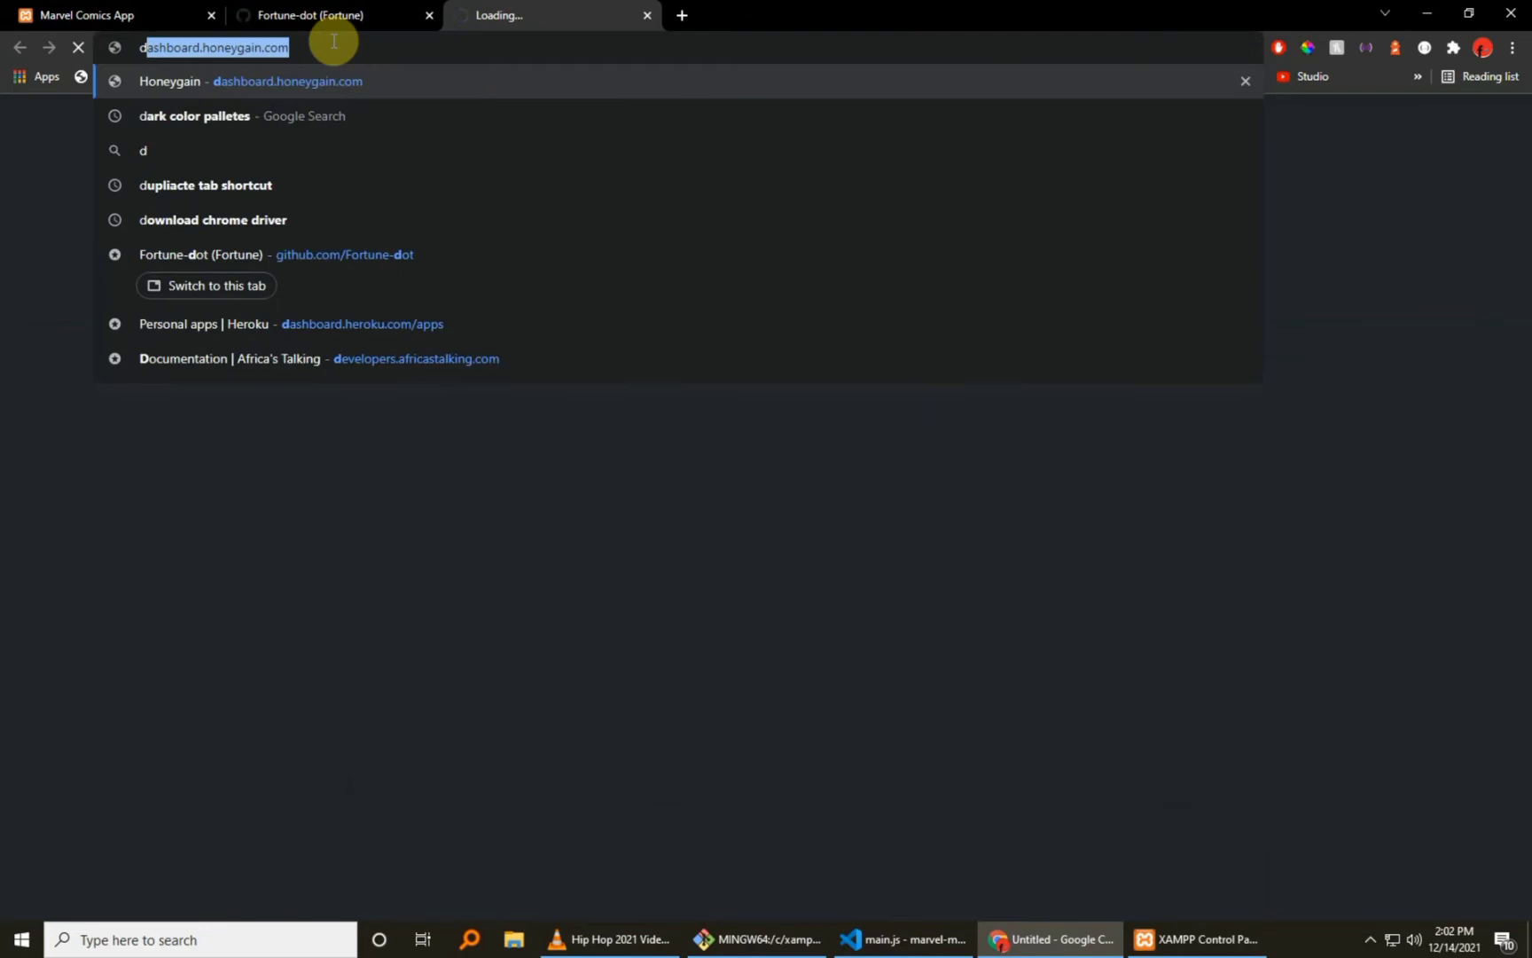
text(e)
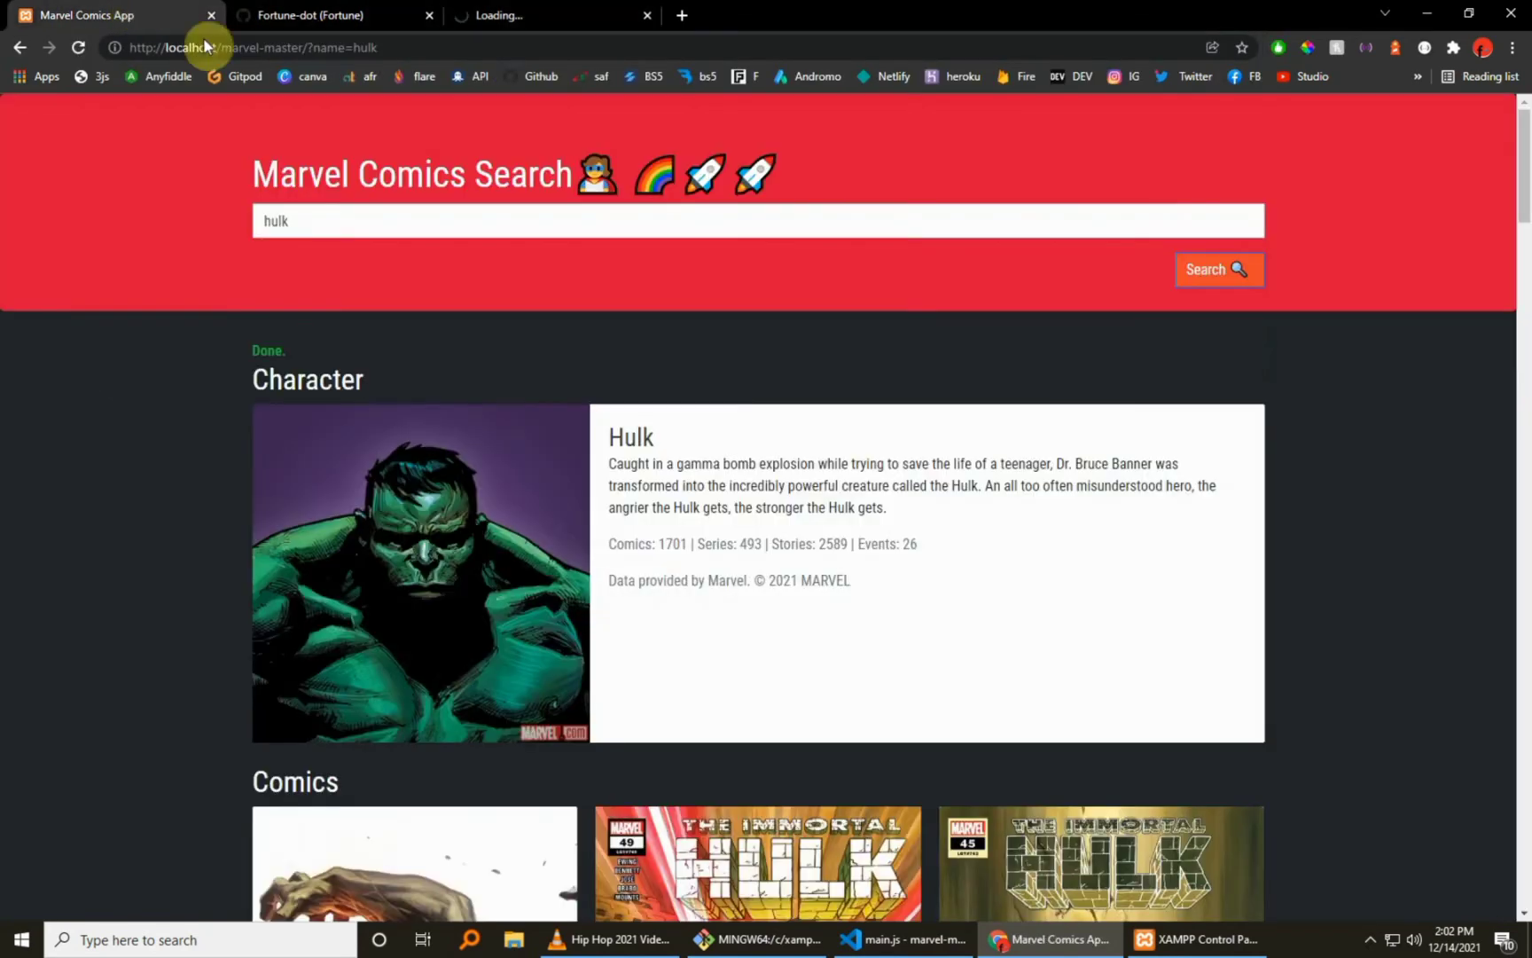
In VS Code, expand the connections folder and open name-search.php.
click(917, 931)
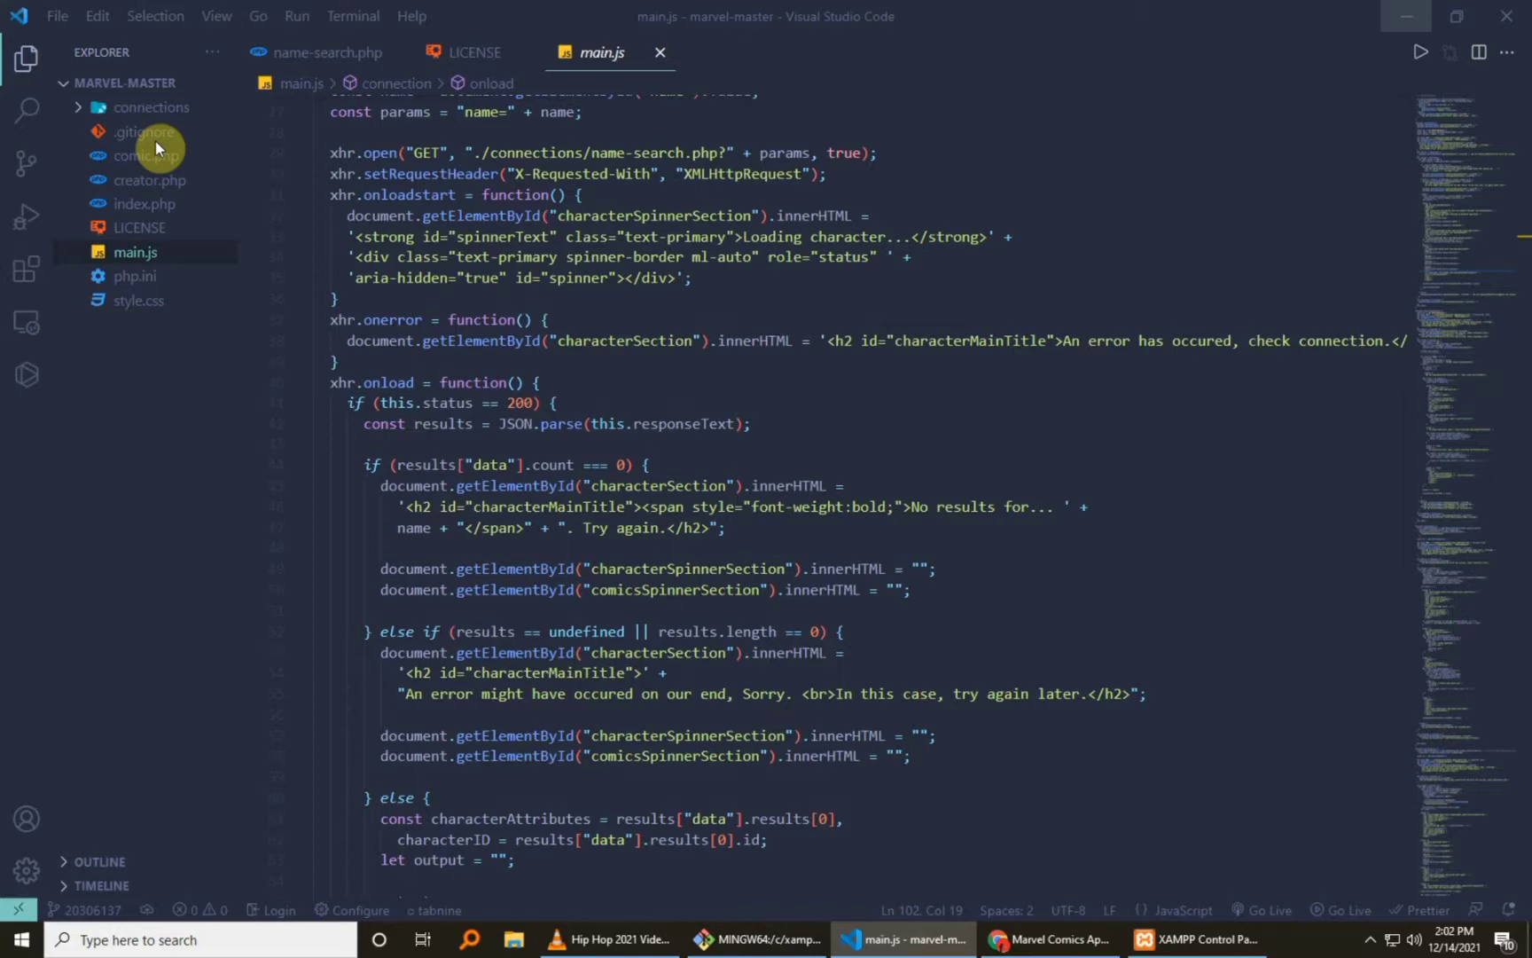
click(102, 107)
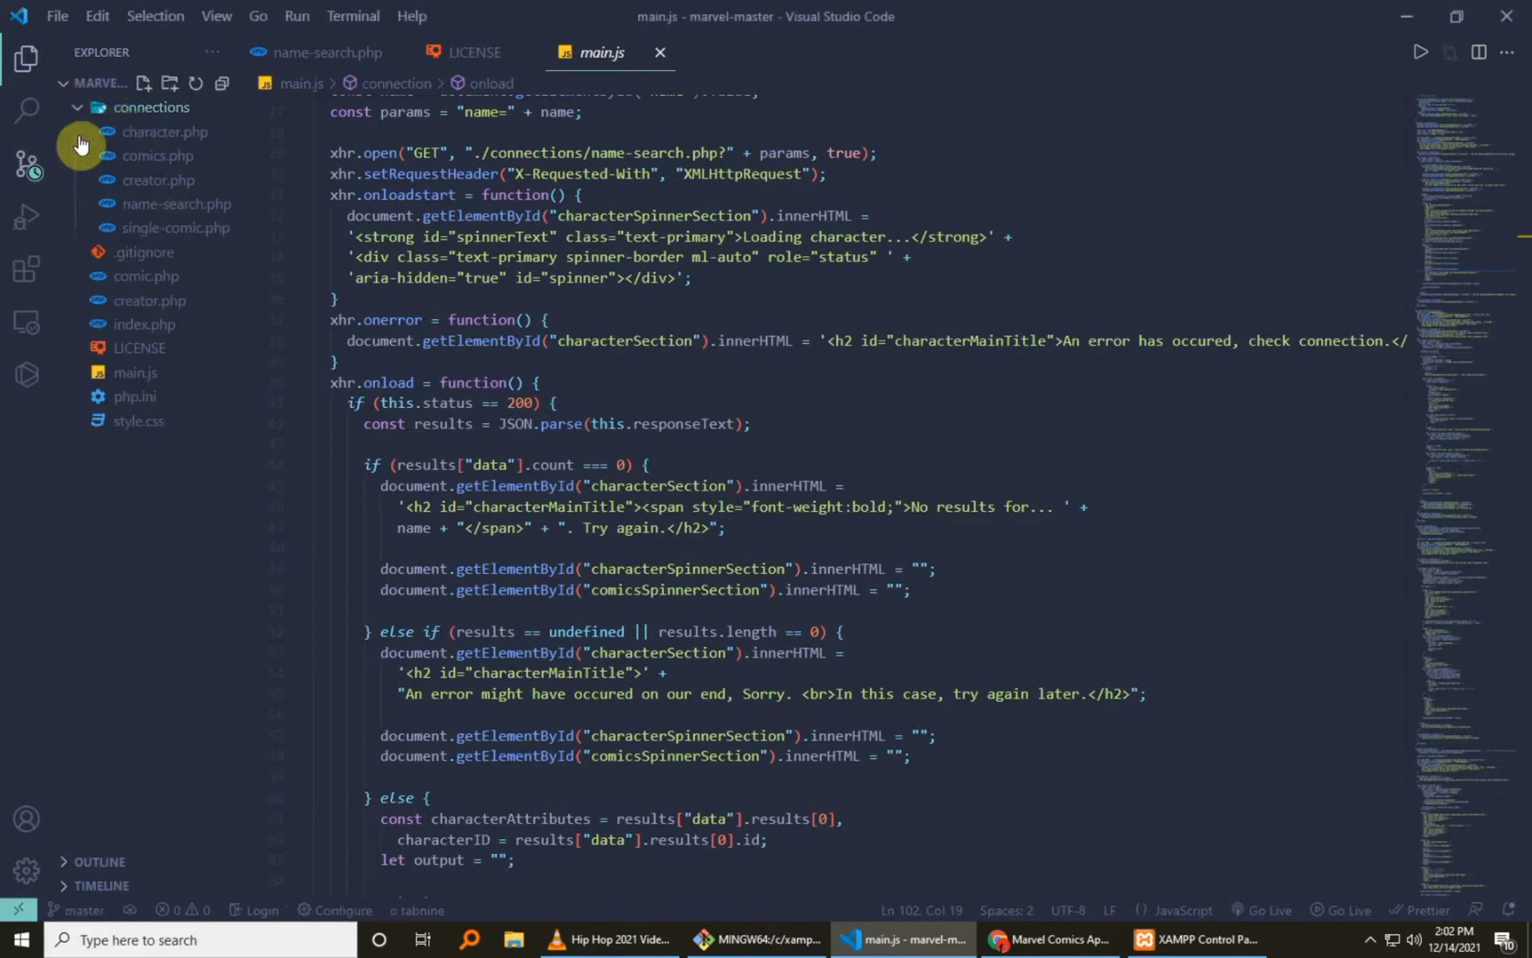
double_click(176, 206)
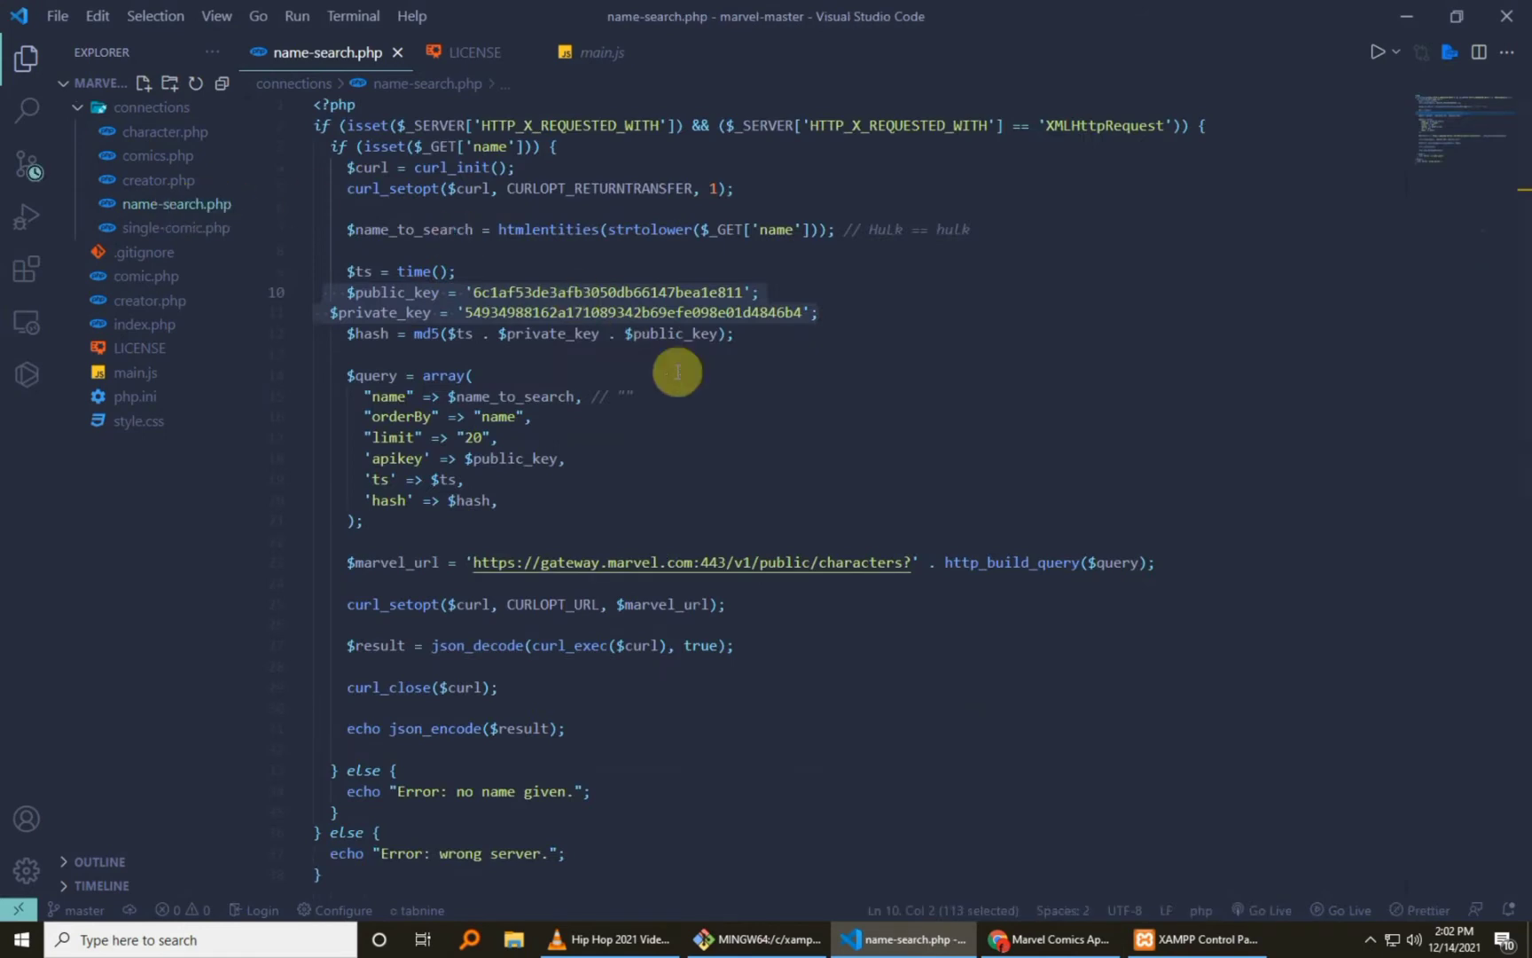
Indent the $private_key line and highlight the timestamp, $public_key and $private_key lines.
click(699, 395)
drag(347, 271, 399, 292)
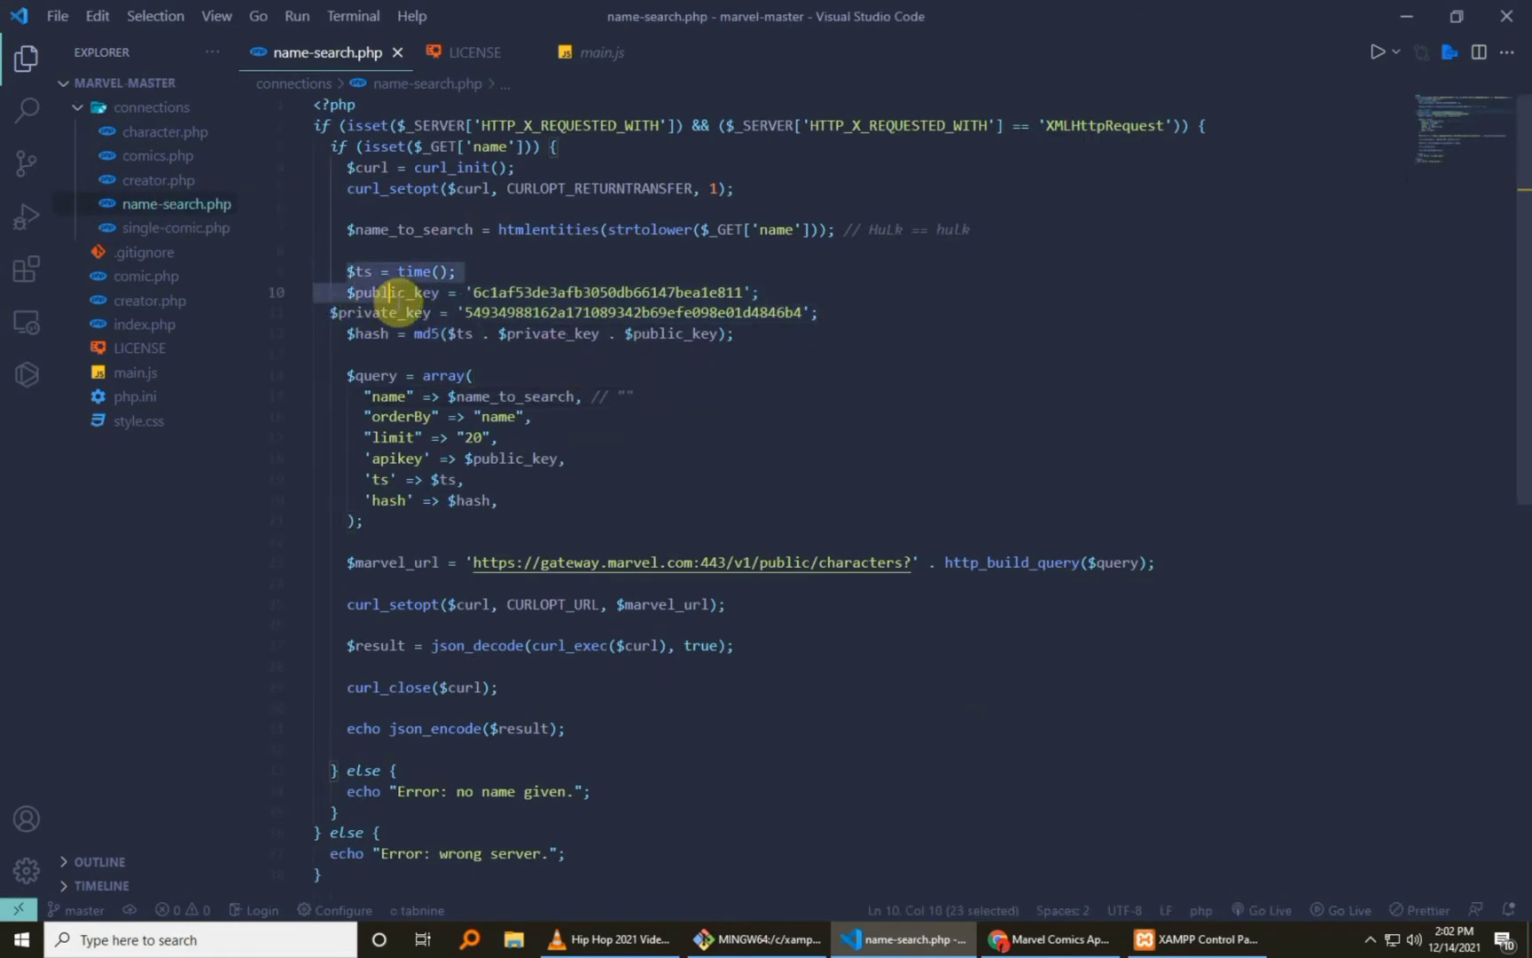
click(514, 273)
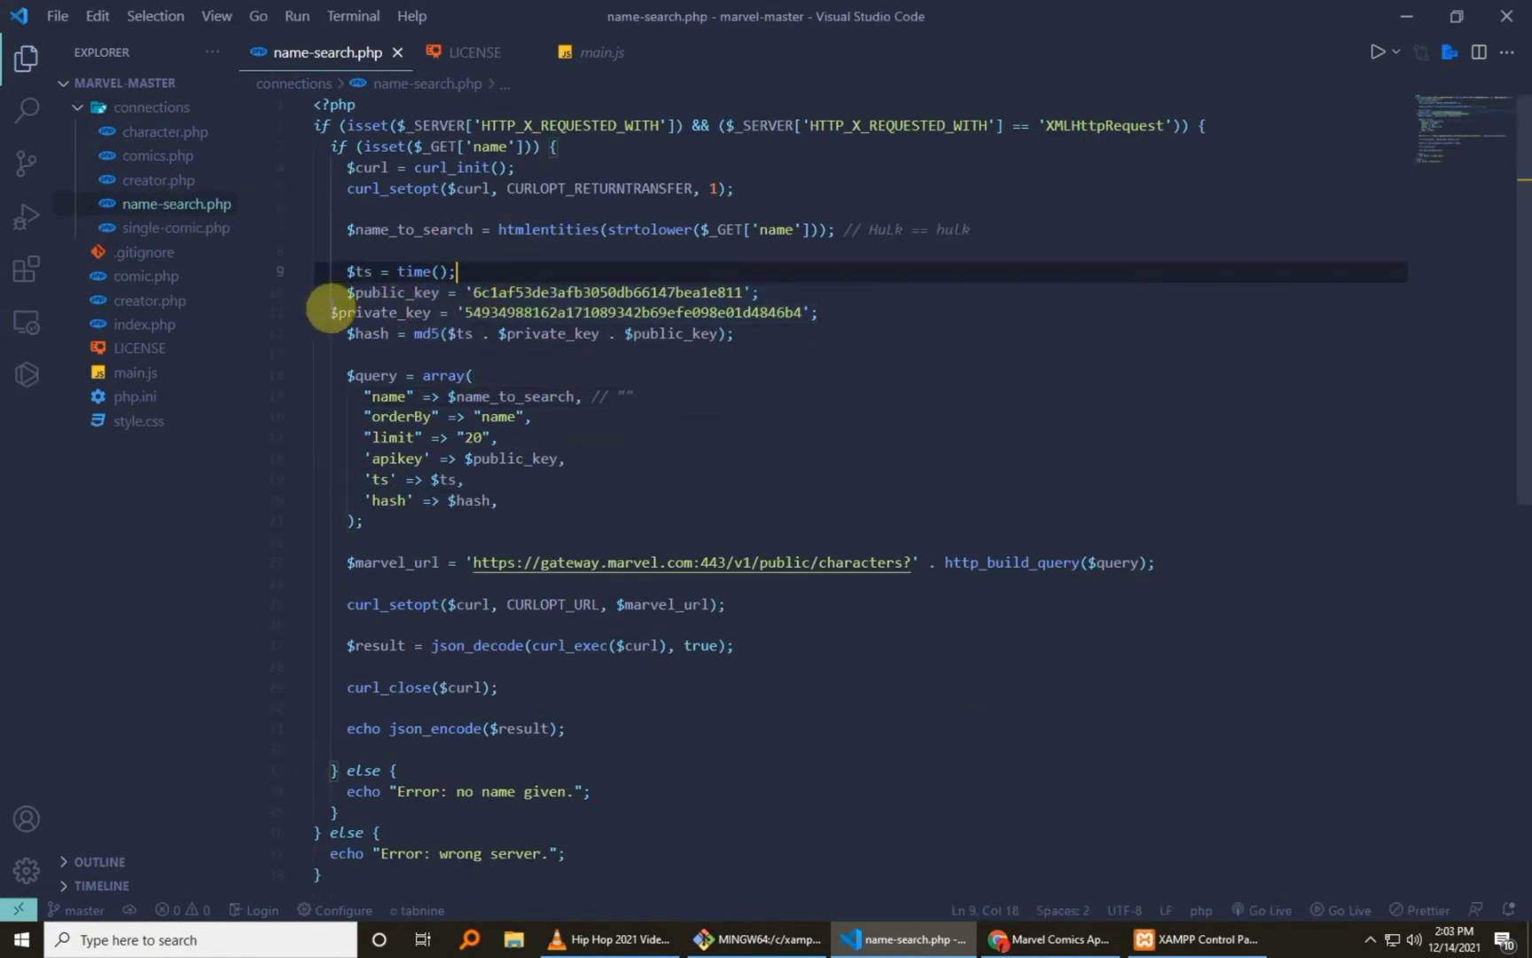
click(330, 310)
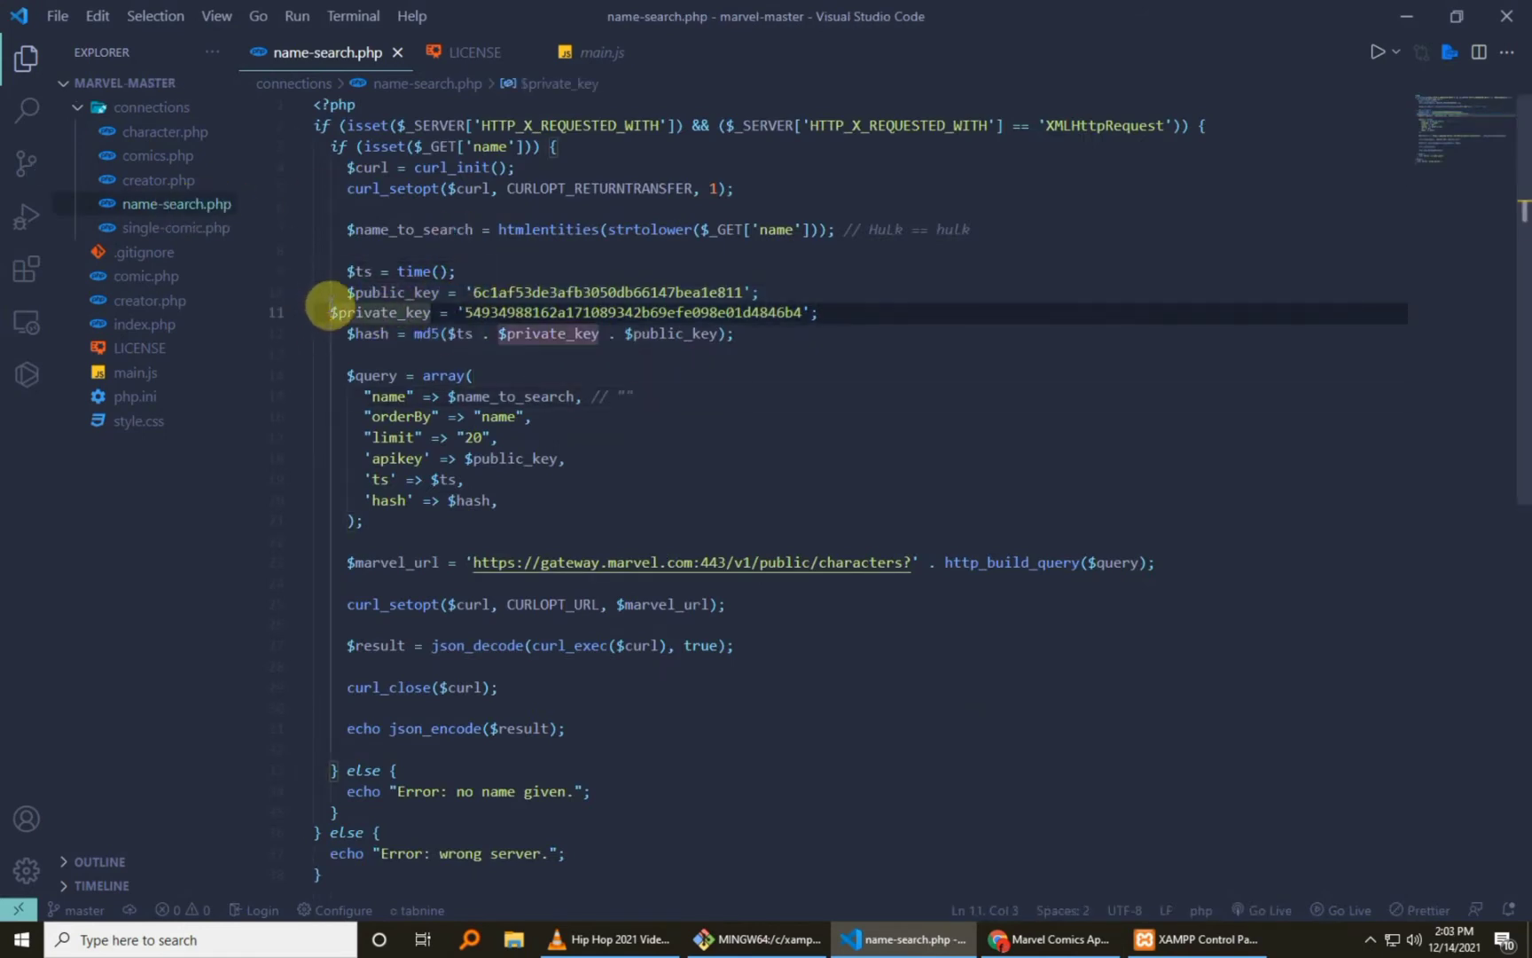
click(712, 399)
drag(324, 271, 417, 308)
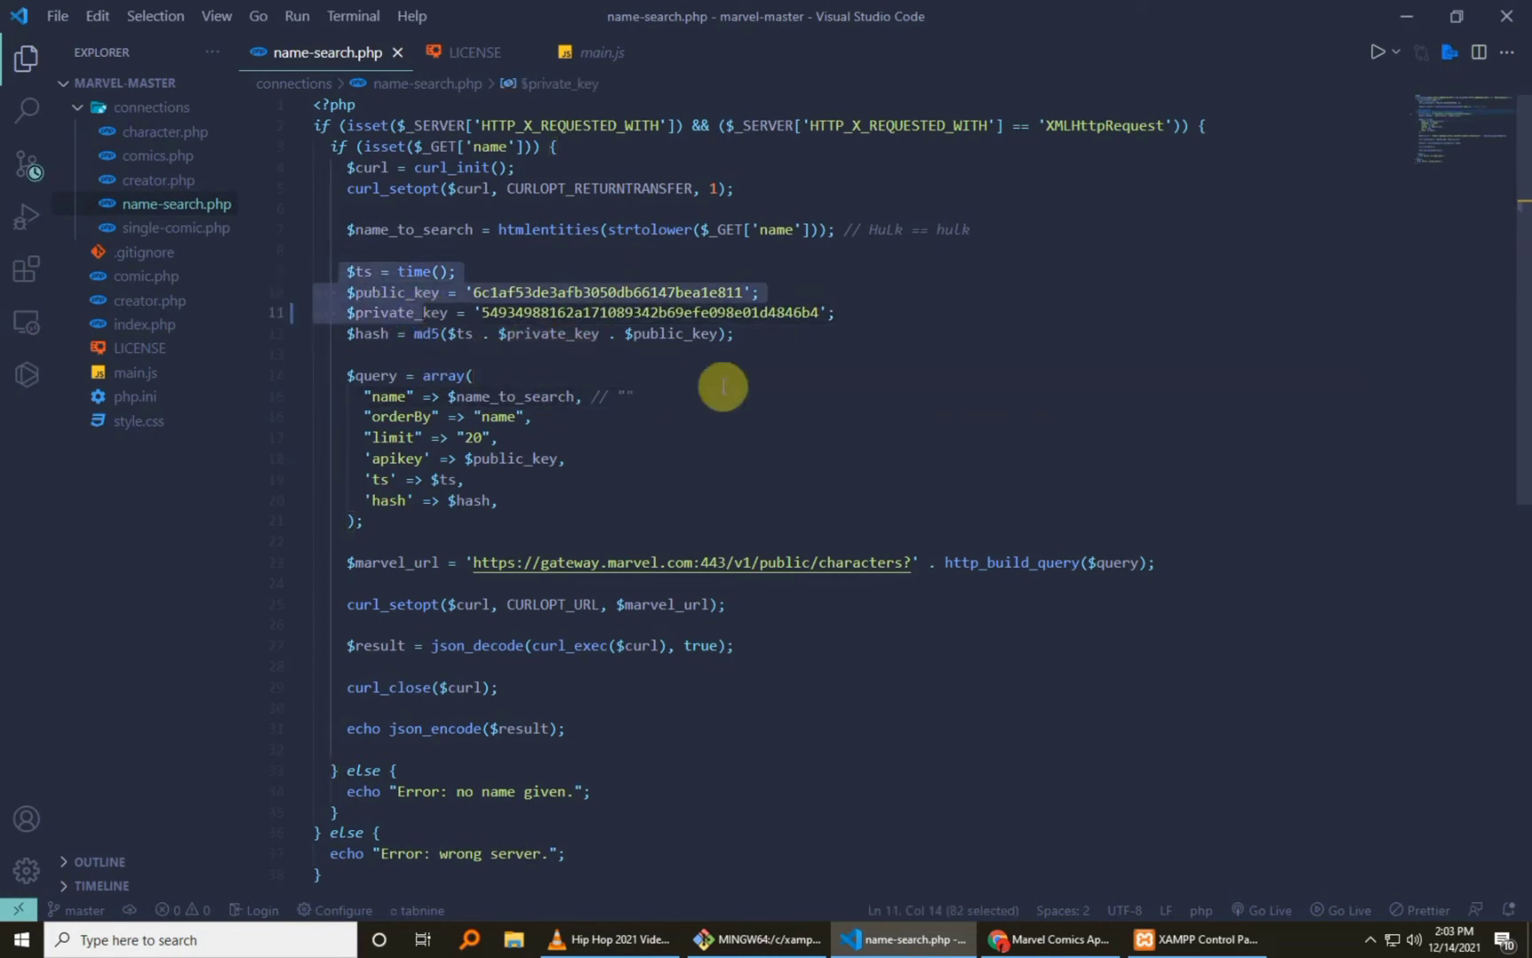
click(678, 389)
drag(836, 313, 306, 296)
click(505, 270)
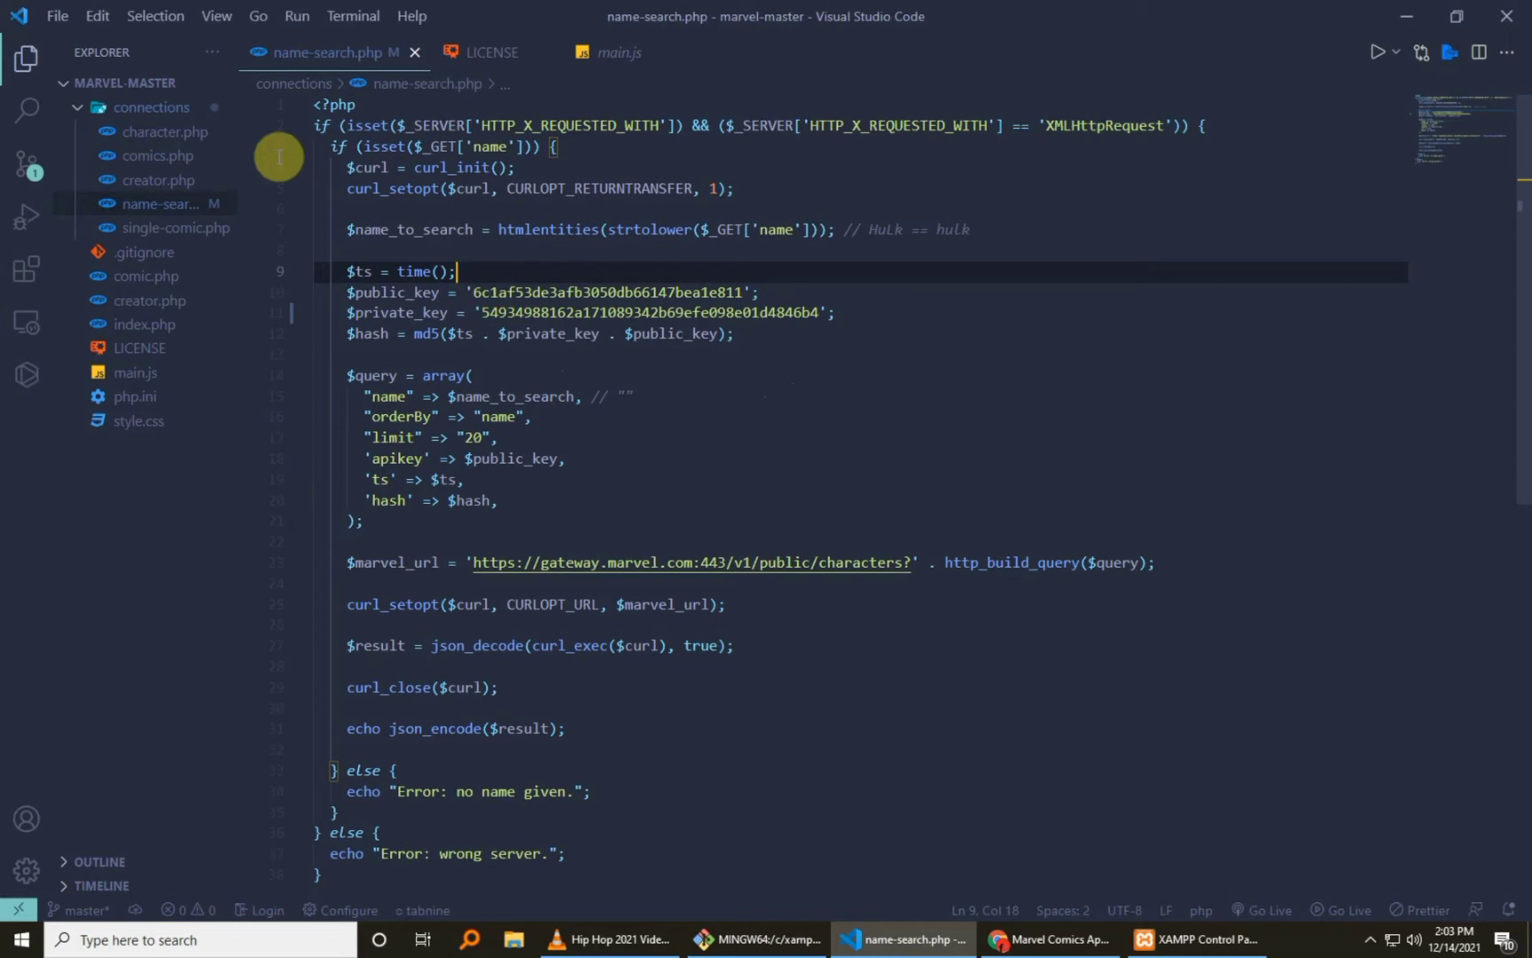
Open character.php to show its API keys and collapse the connections folder.
click(146, 156)
click(149, 141)
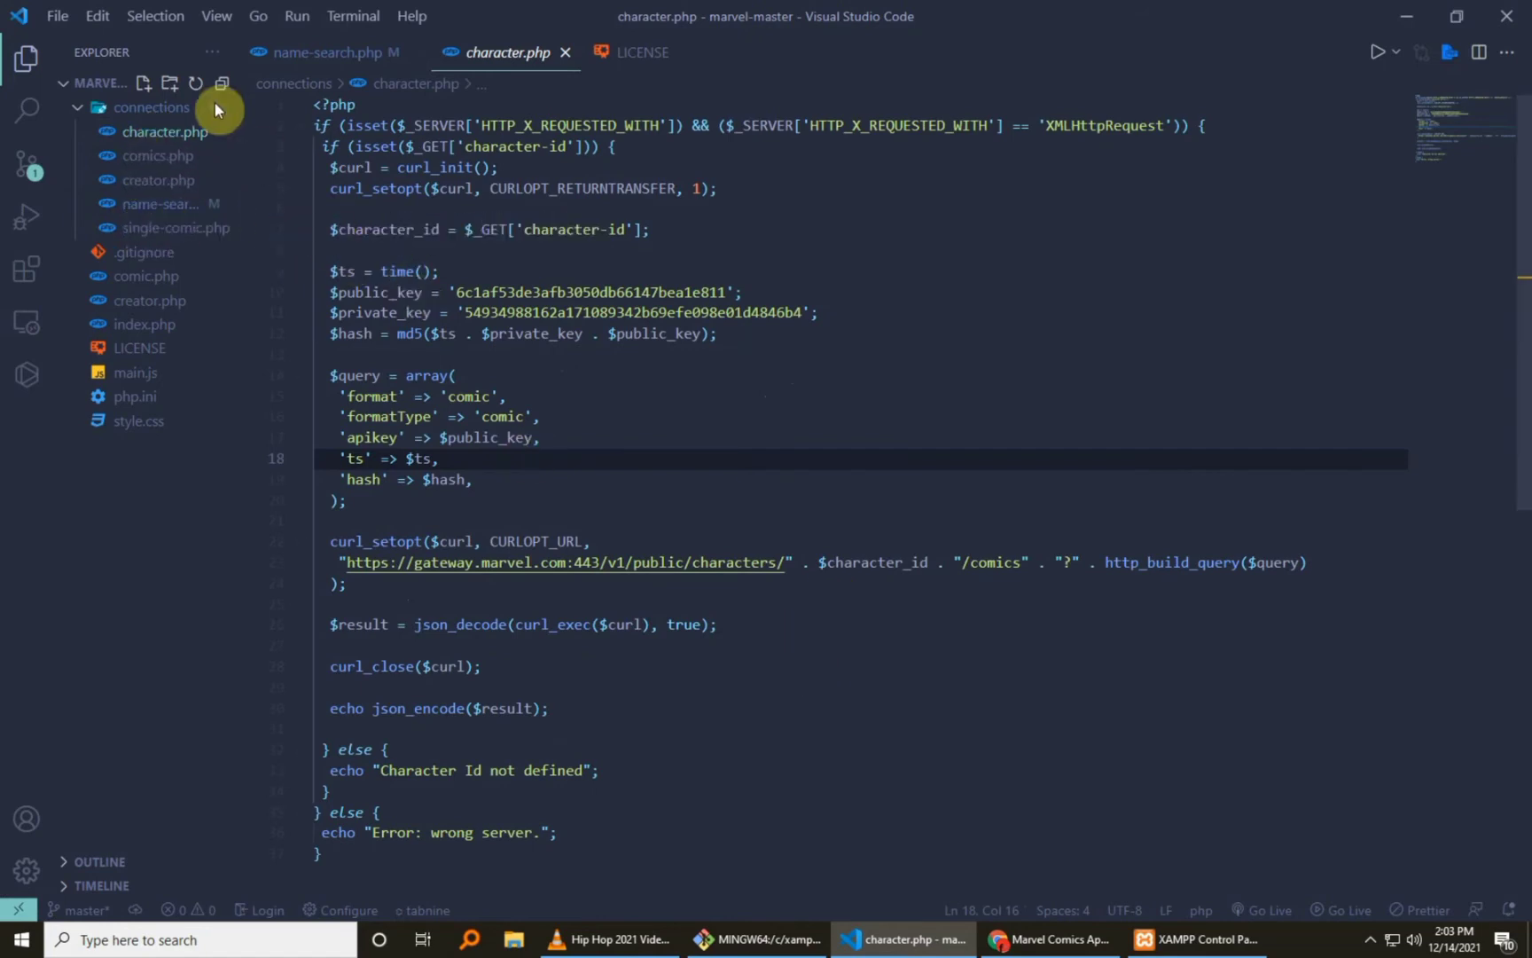
click(78, 107)
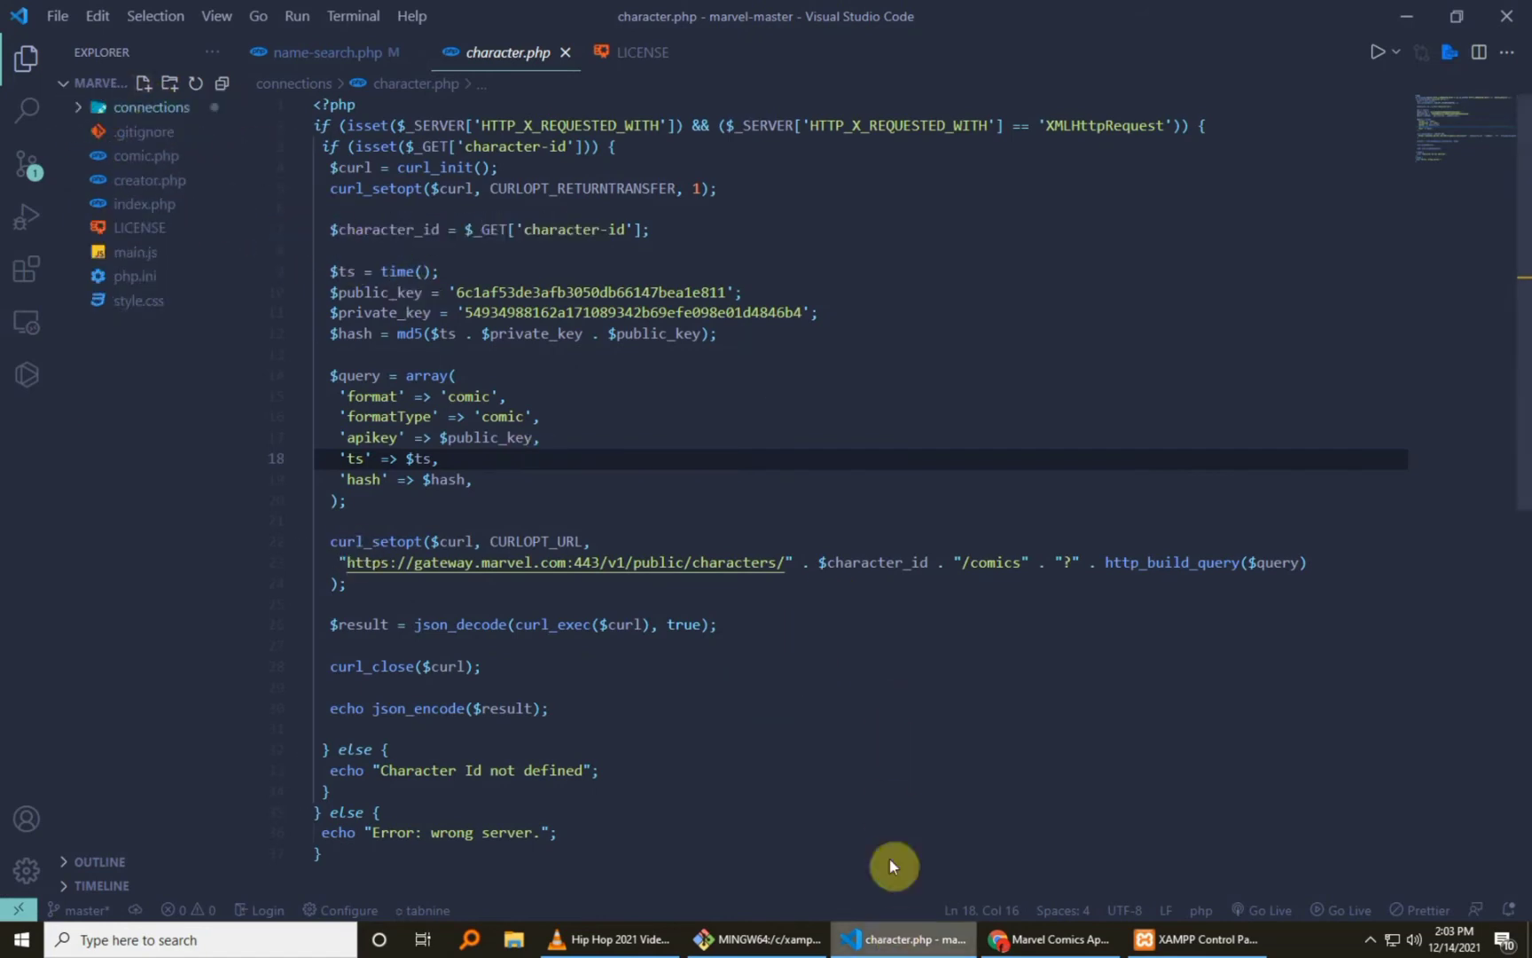
In Chrome, retry loading the unreachable developer.marvel.com tab.
click(1036, 940)
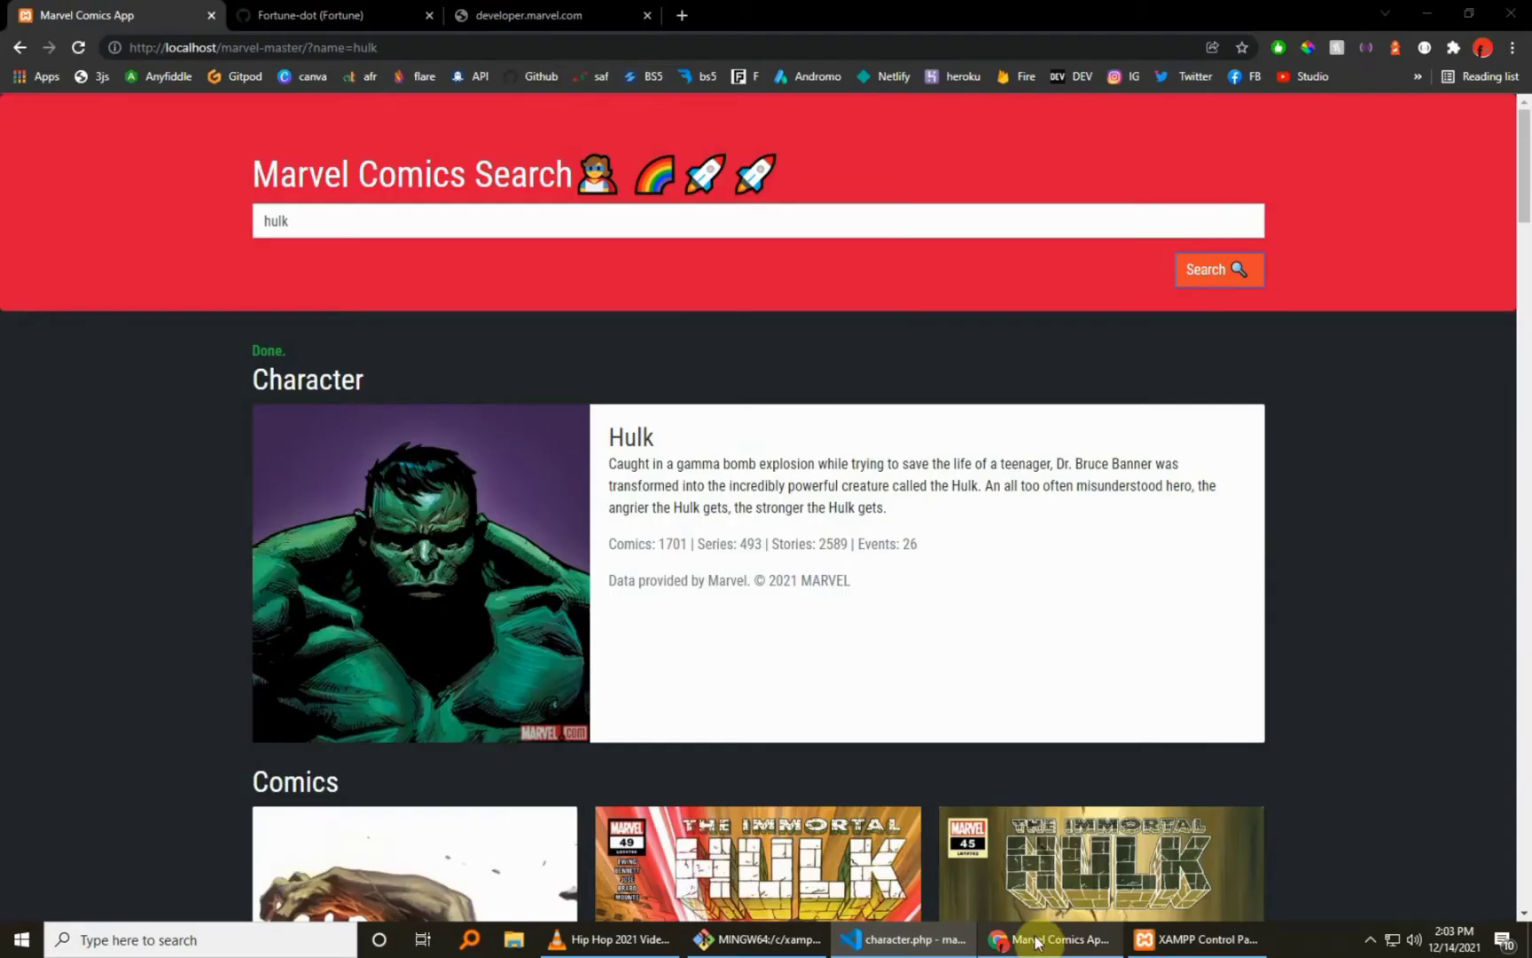
click(515, 15)
click(88, 45)
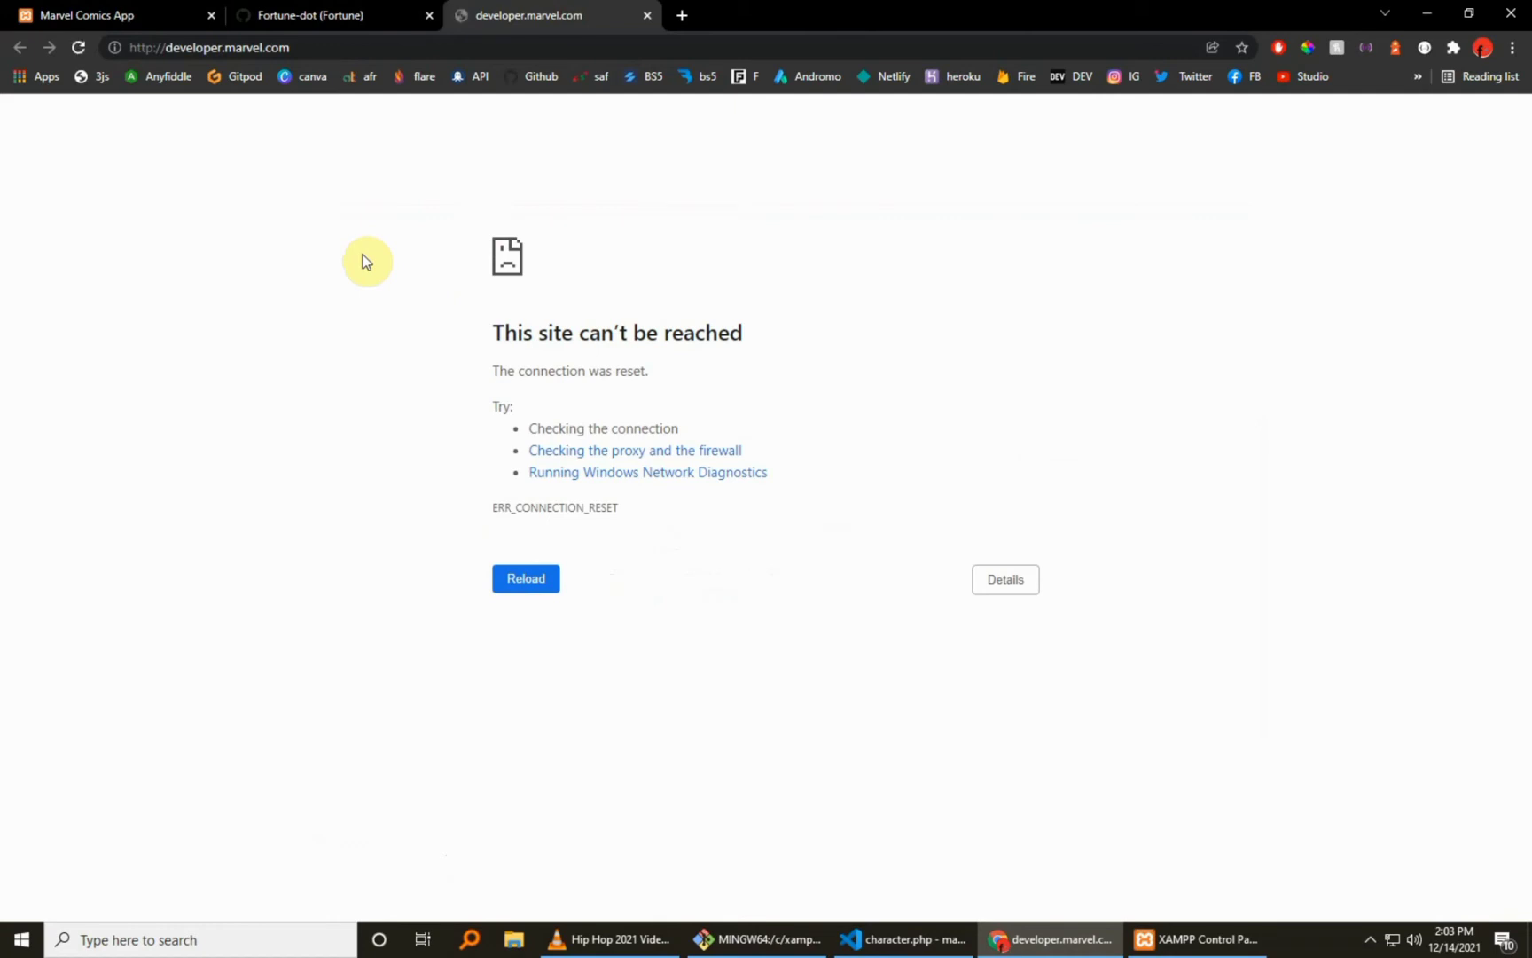
Replace its address with a Google search for 'marvel api'.
click(367, 44)
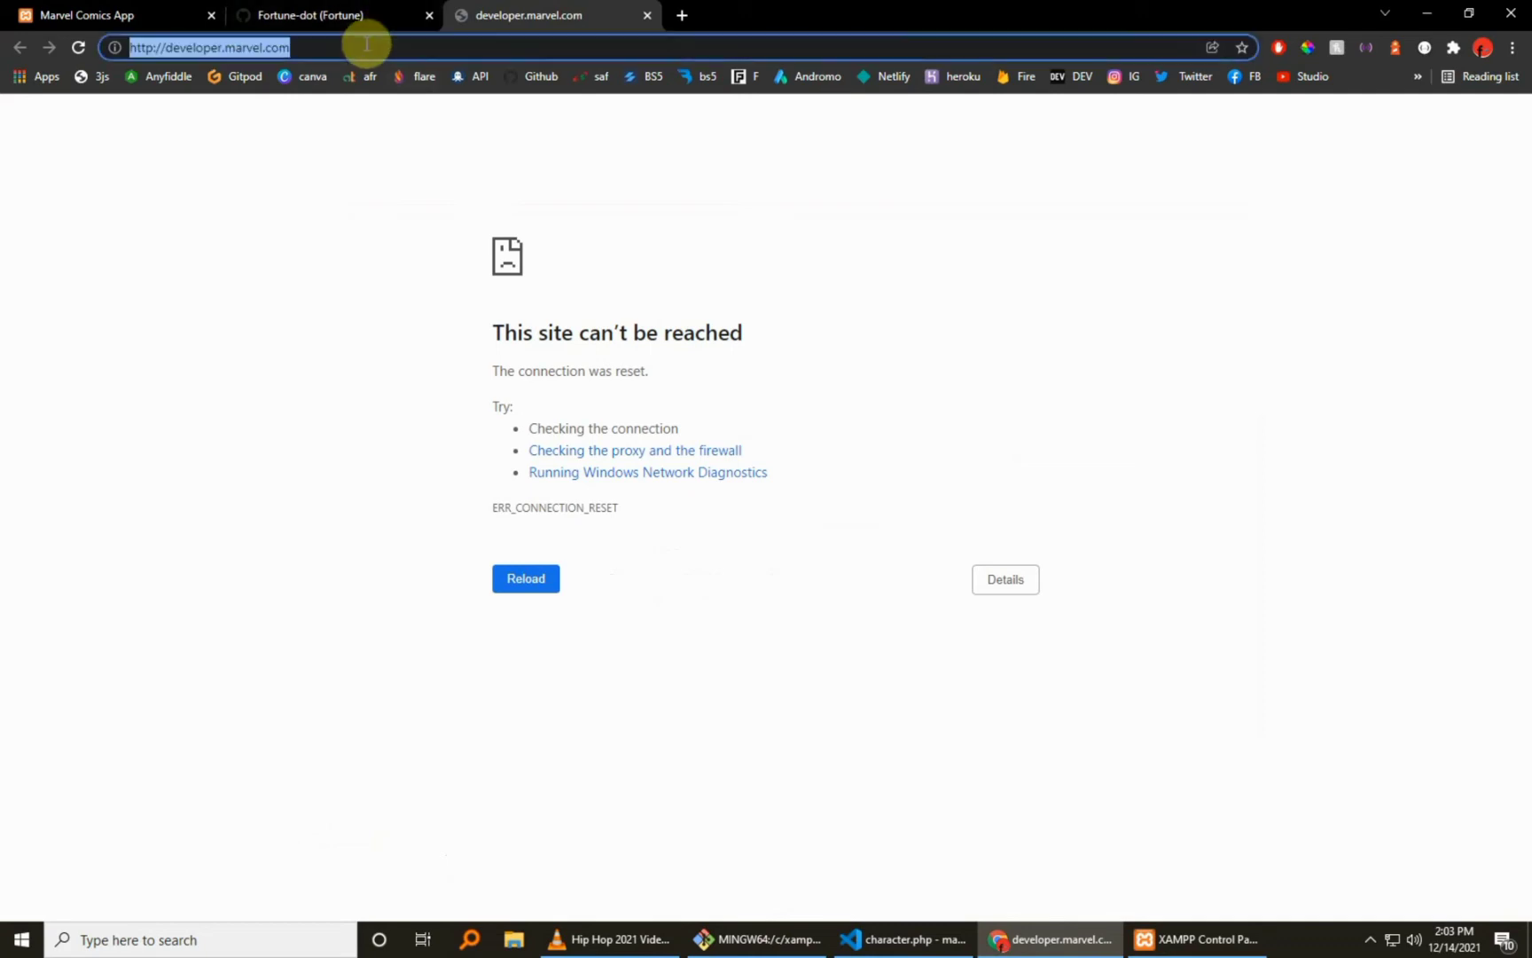
key(BackSpace)
text(marv)
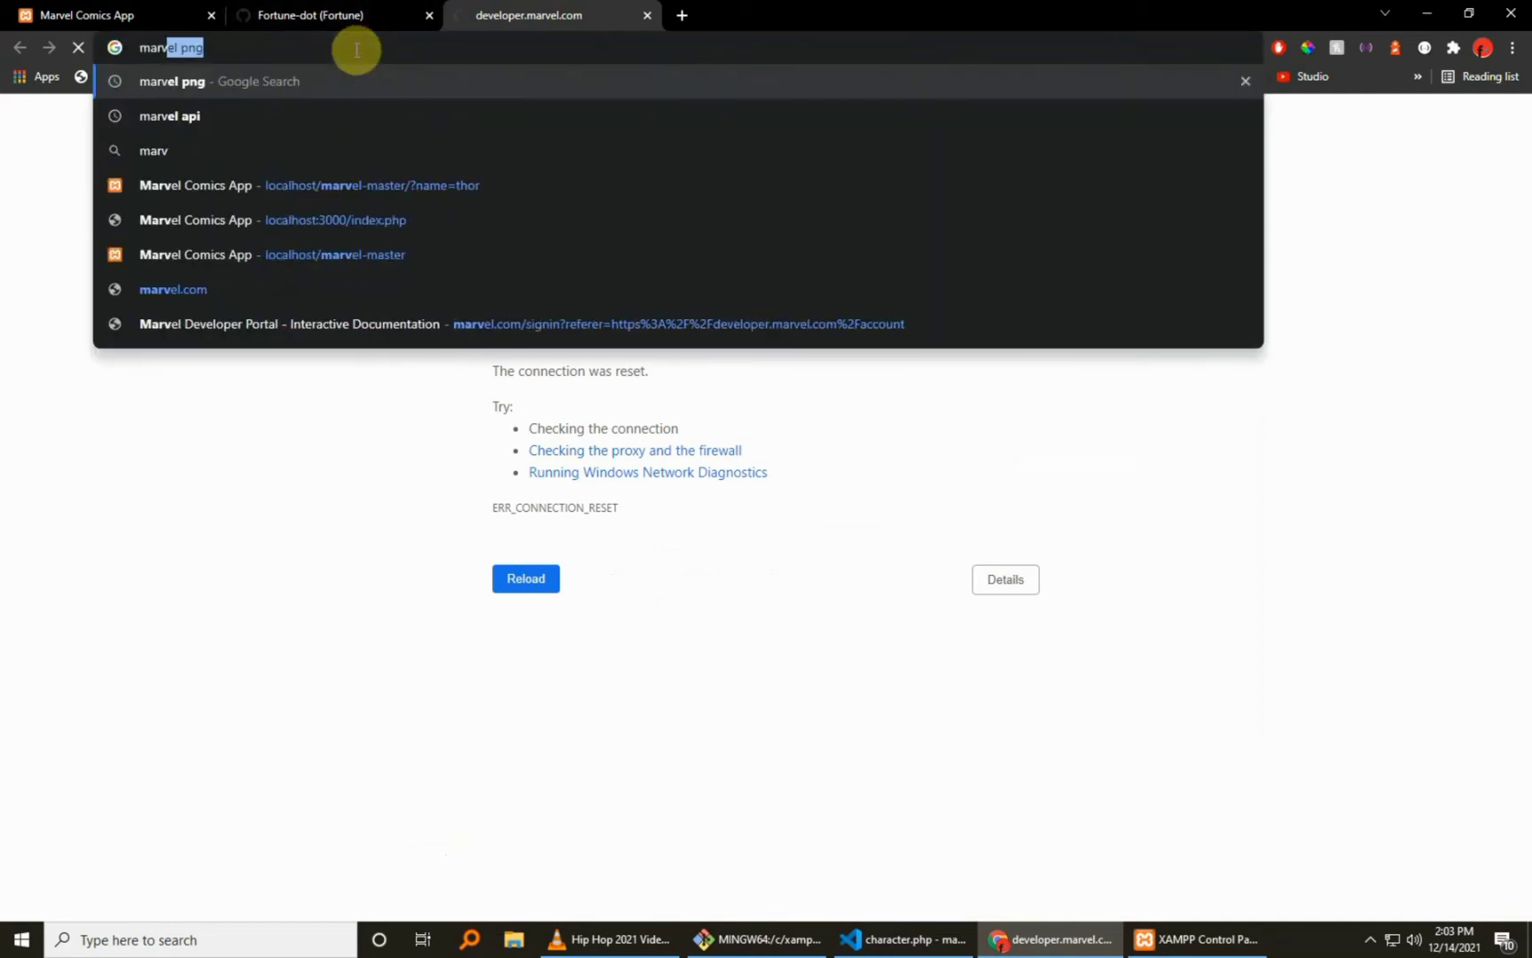
text(el a)
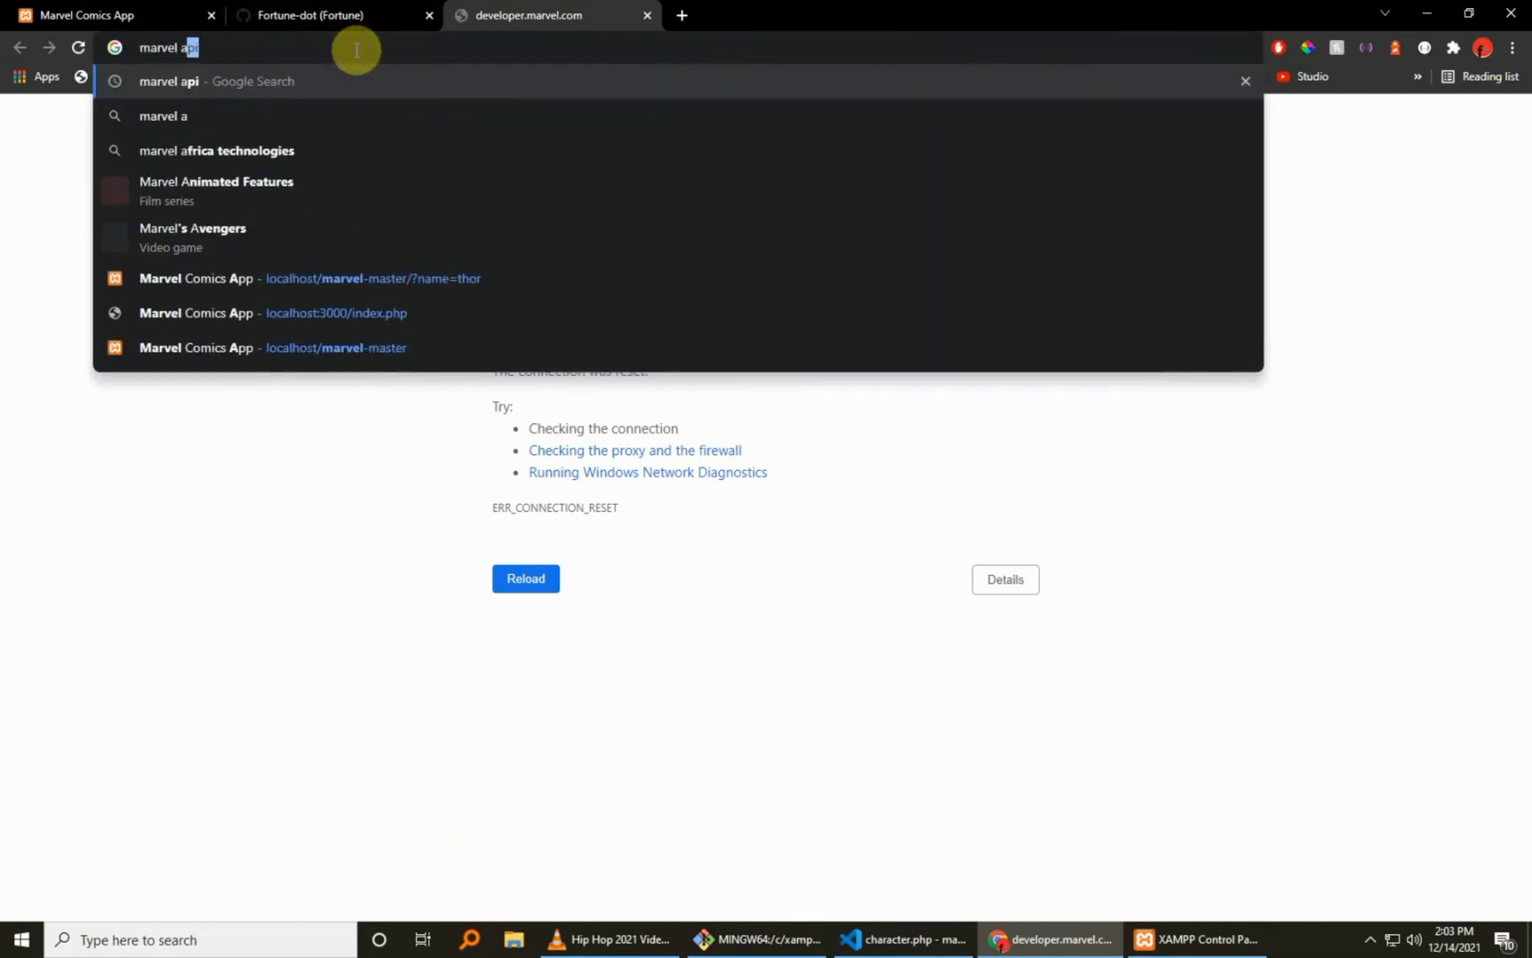
key(Return)
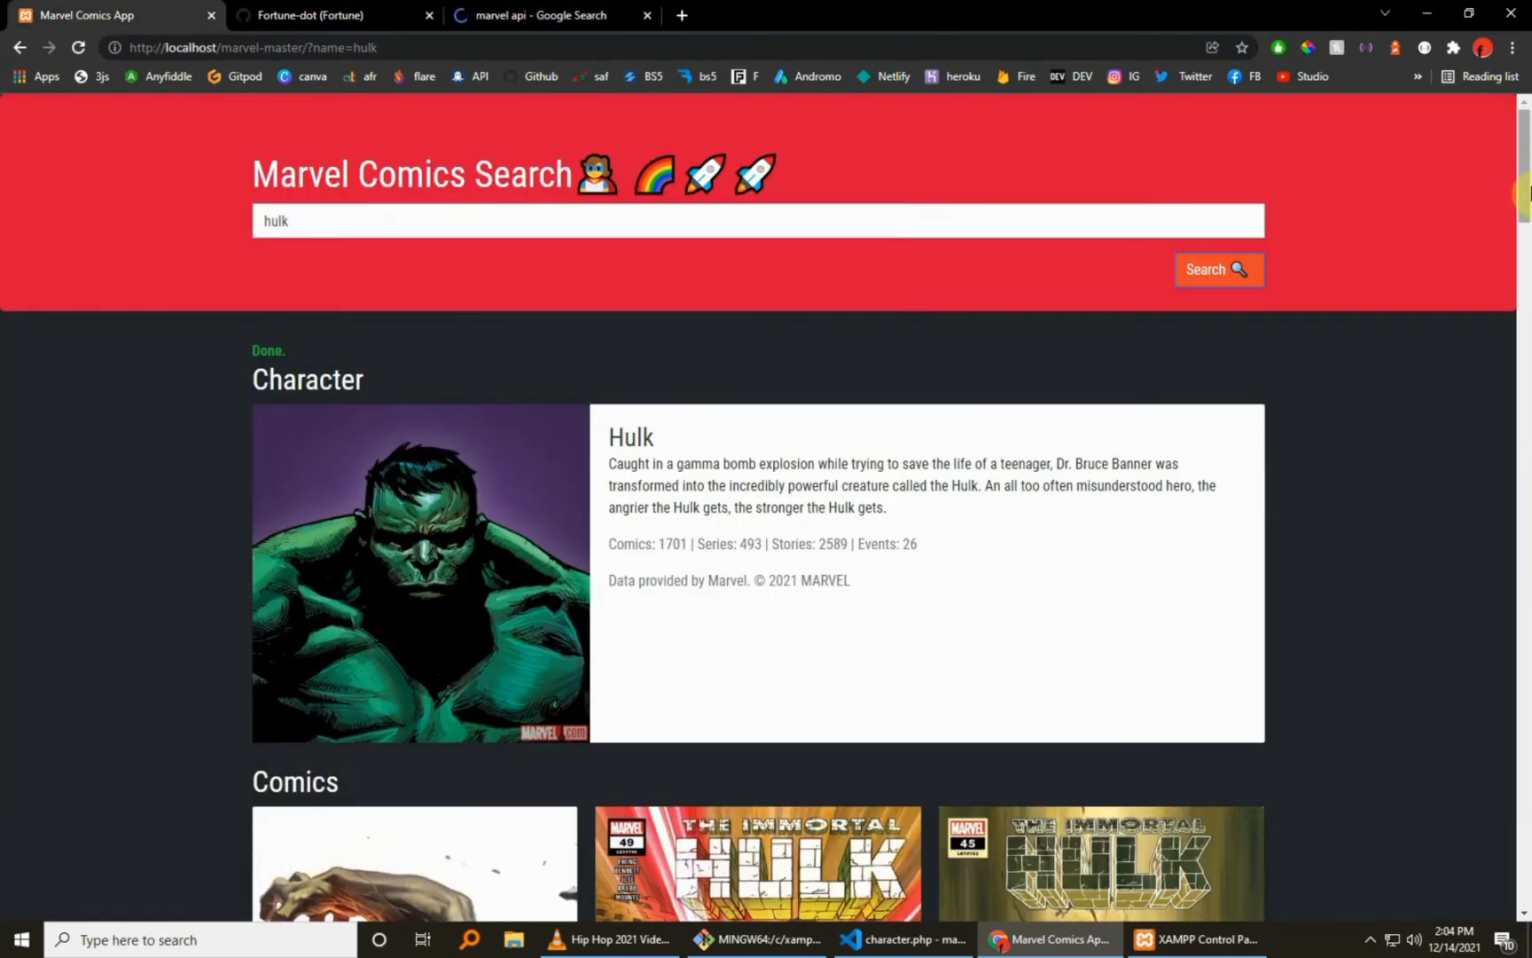
drag(1527, 191, 1527, 315)
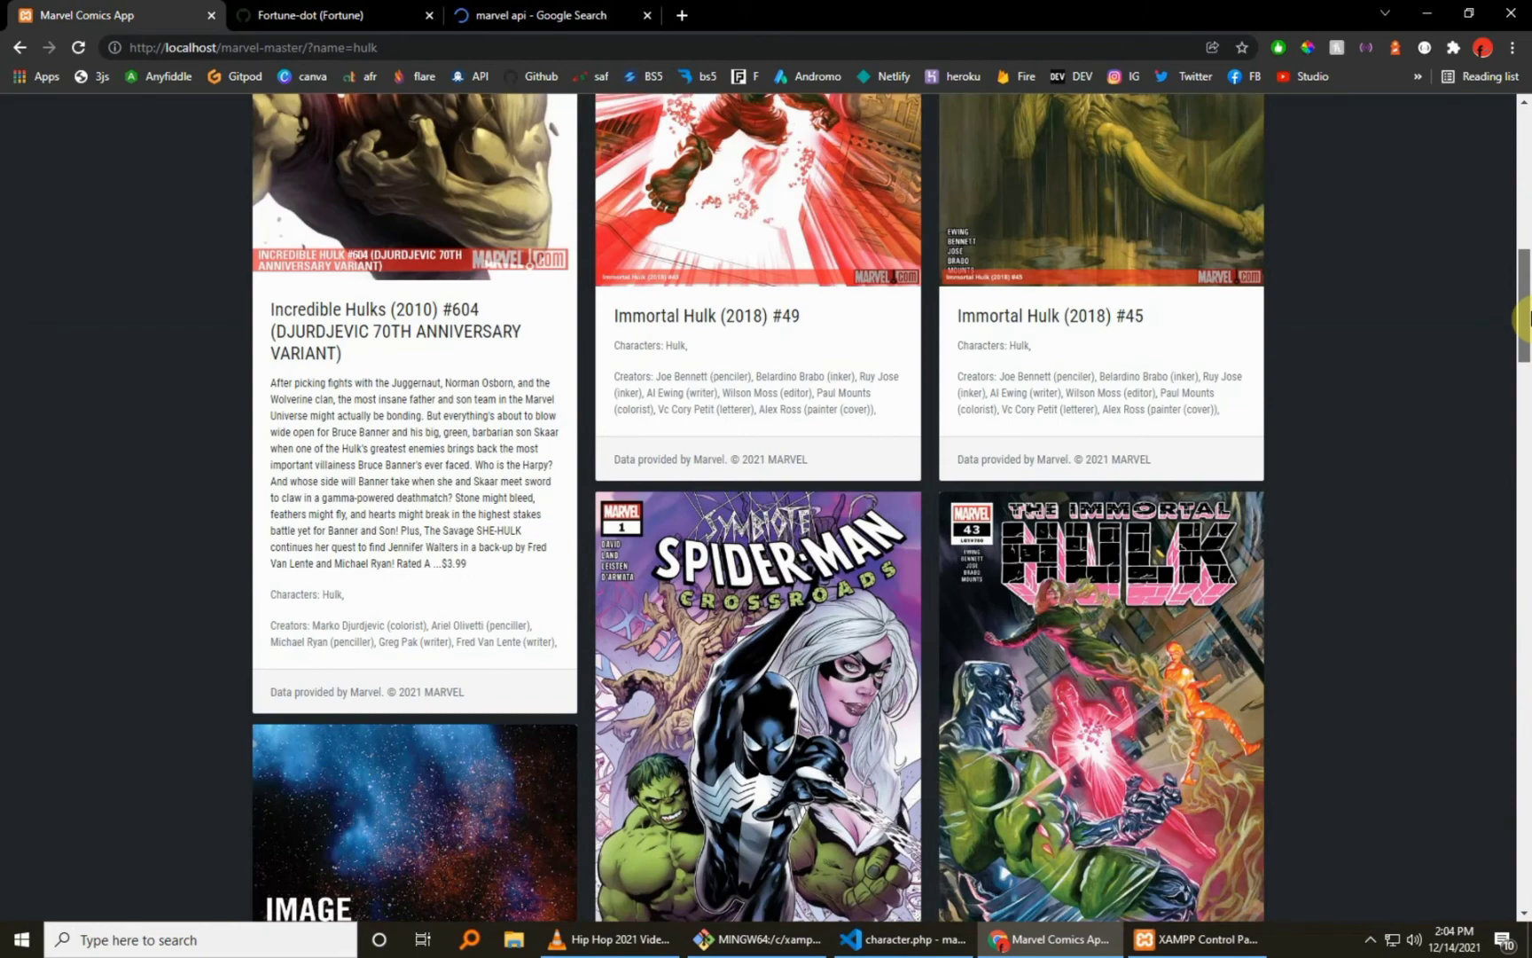
scroll(1527, 315, up, 3)
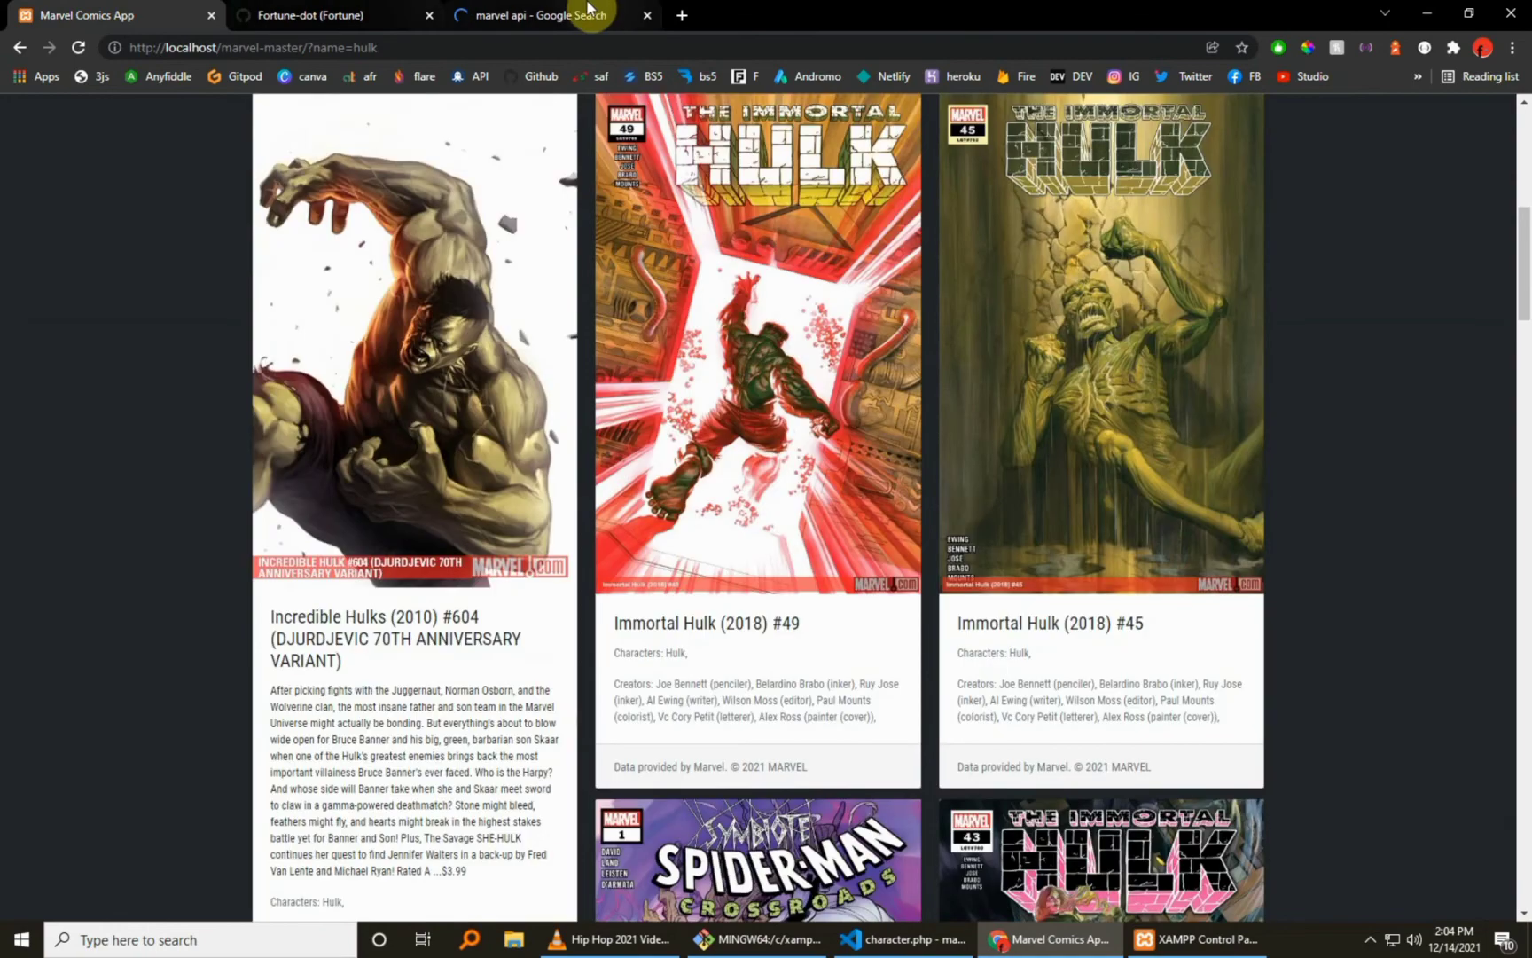
click(587, 8)
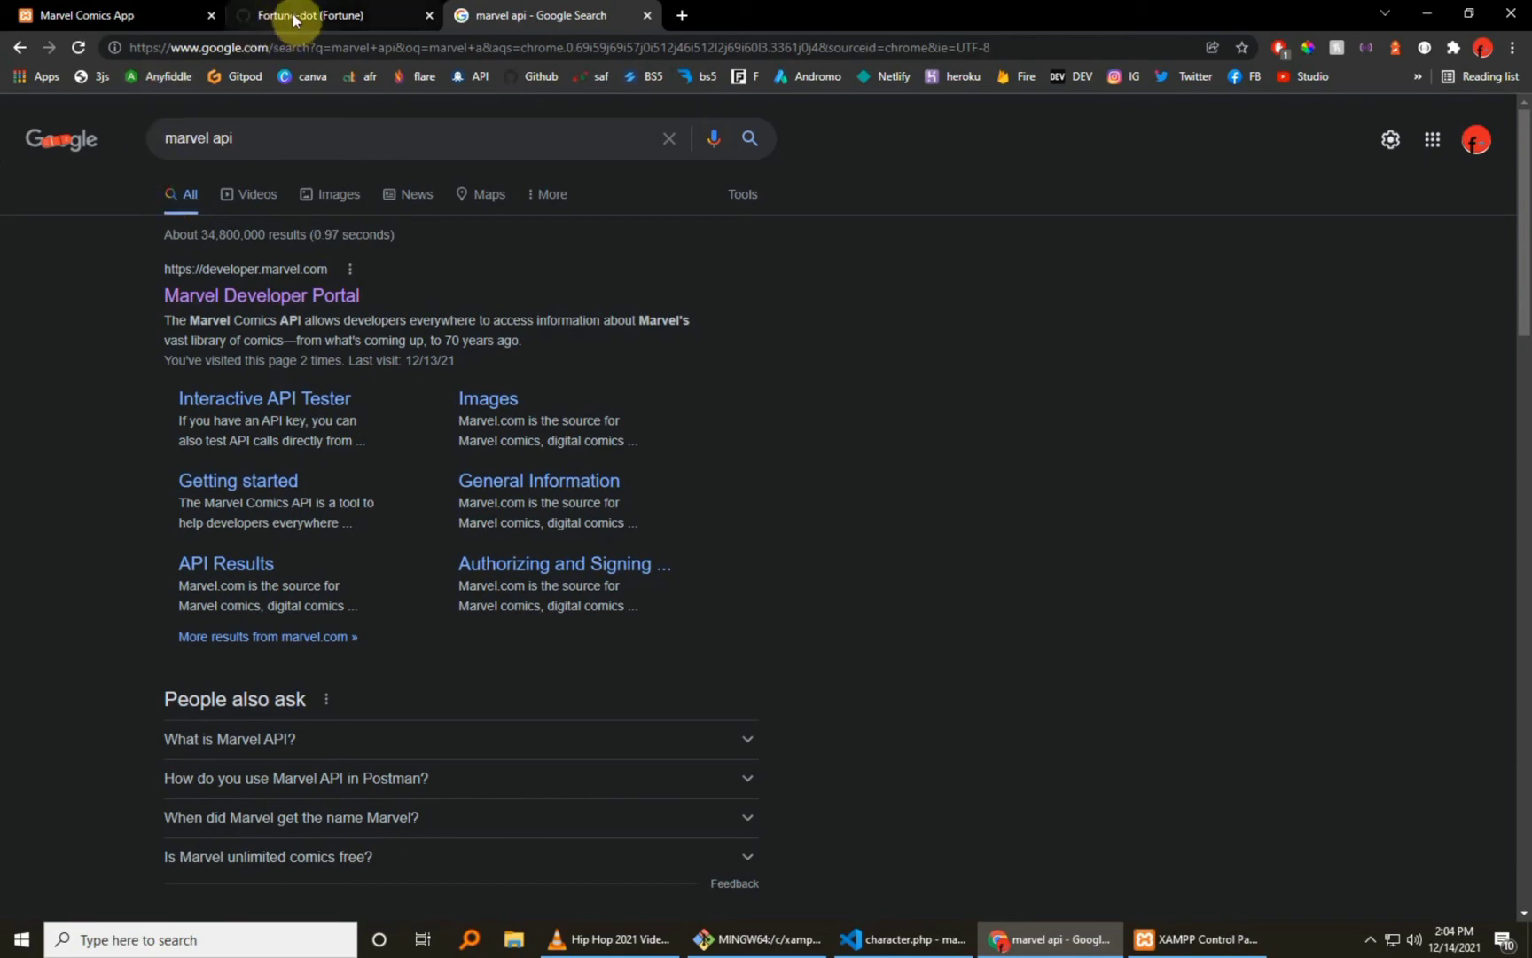
click(146, 11)
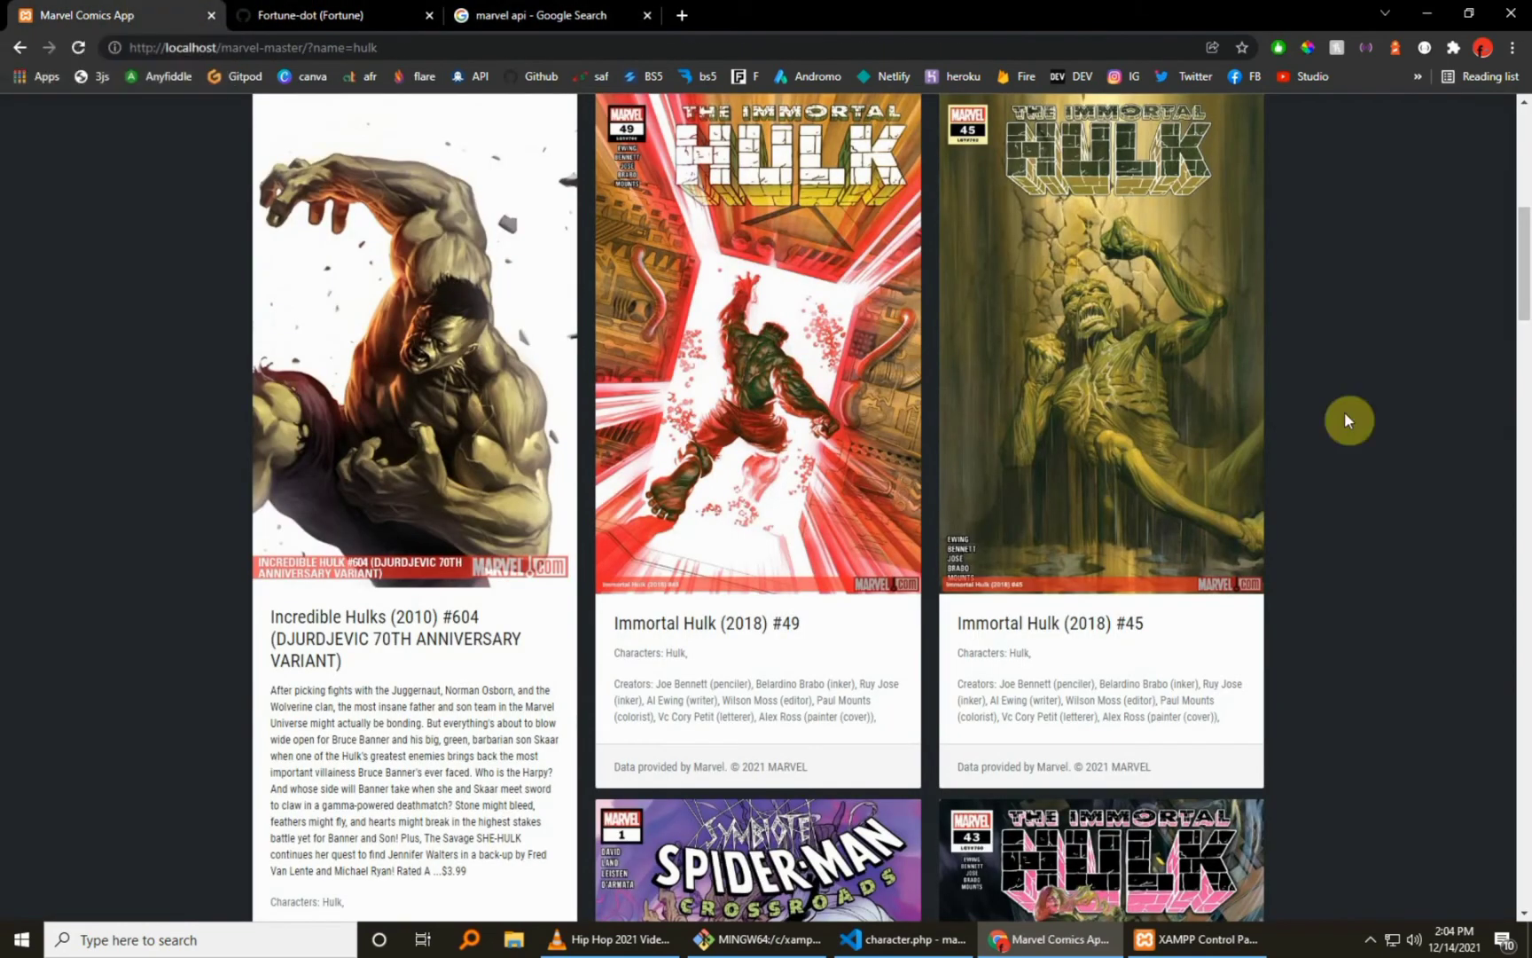
drag(1523, 266, 1521, 100)
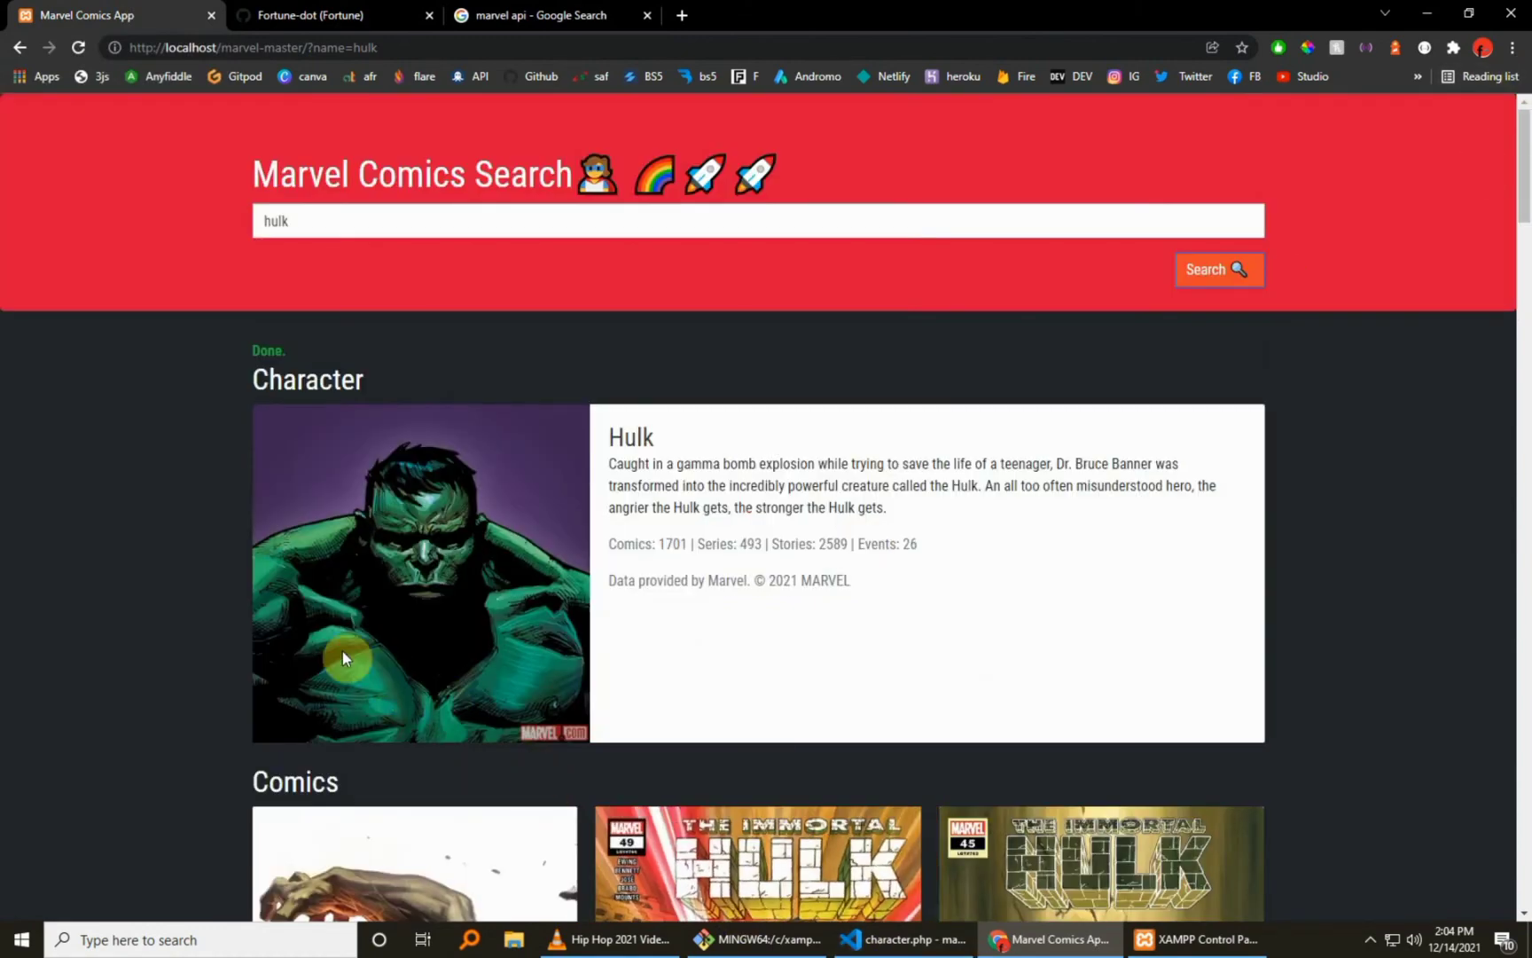
Scroll the Hulk comics page, bring up Git Bash from the taskbar, then refocus the browser page.
drag(1523, 211, 1527, 146)
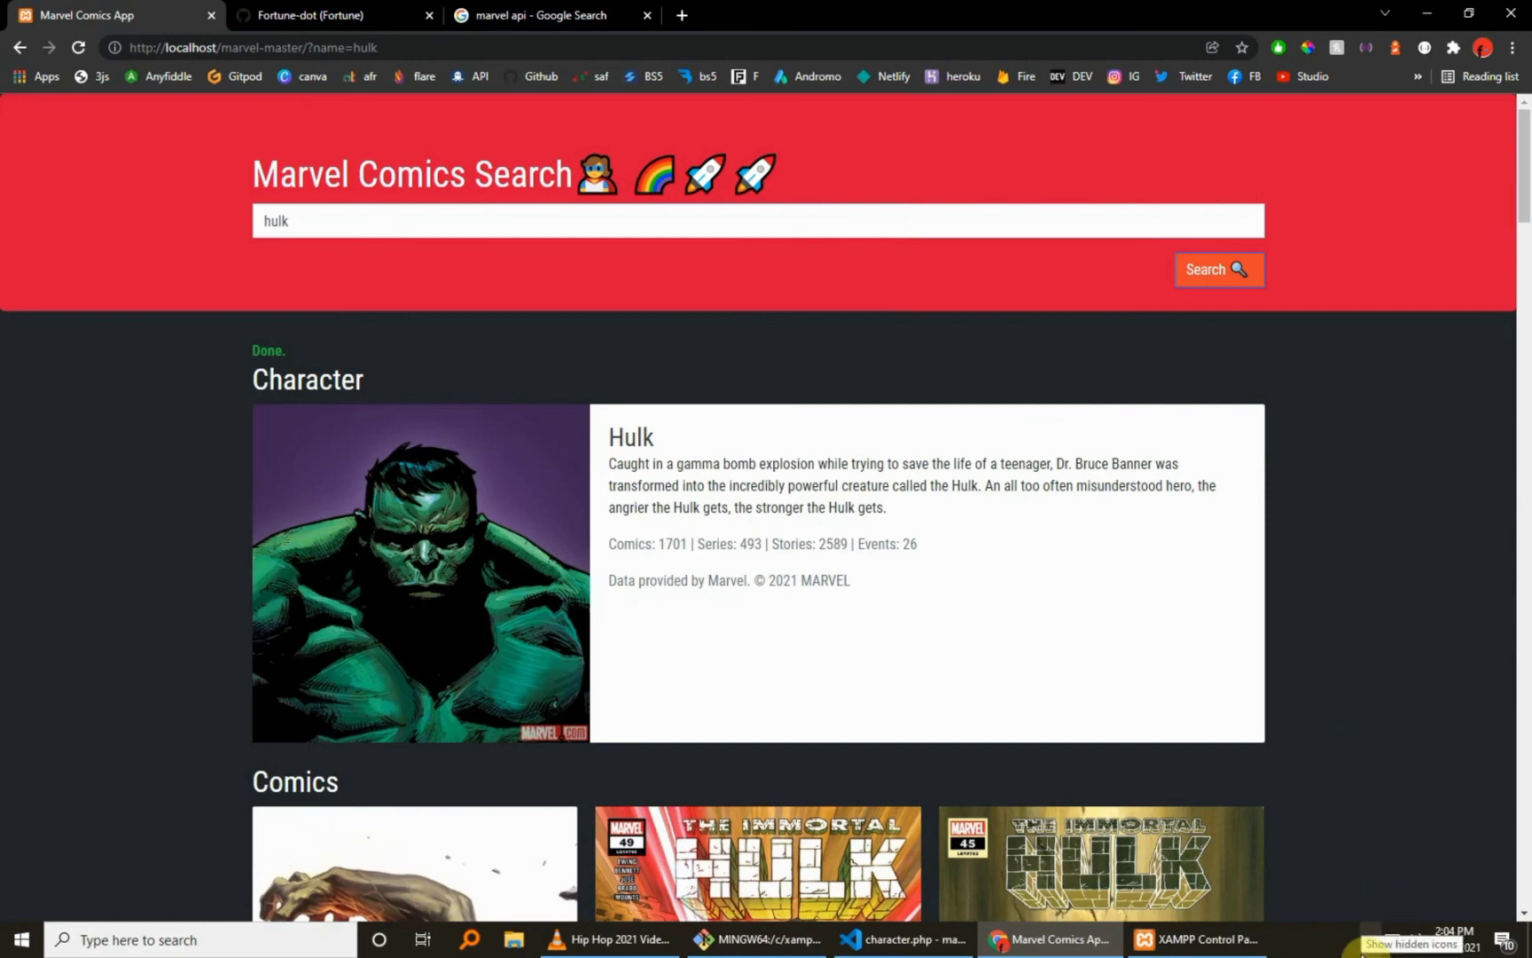
click(1366, 945)
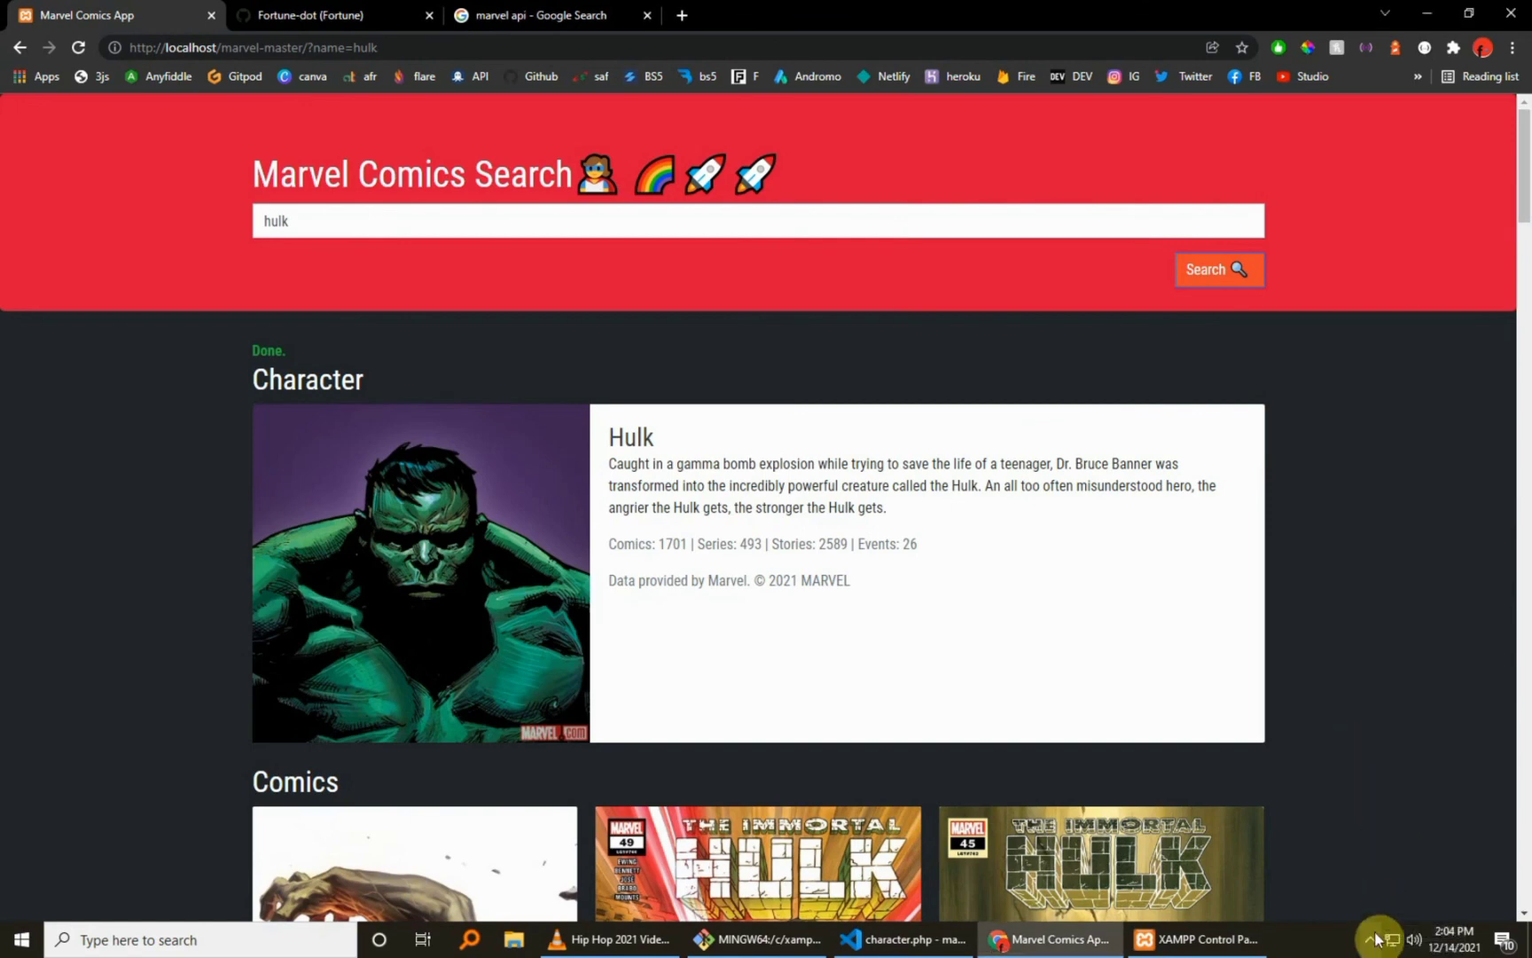
click(1363, 816)
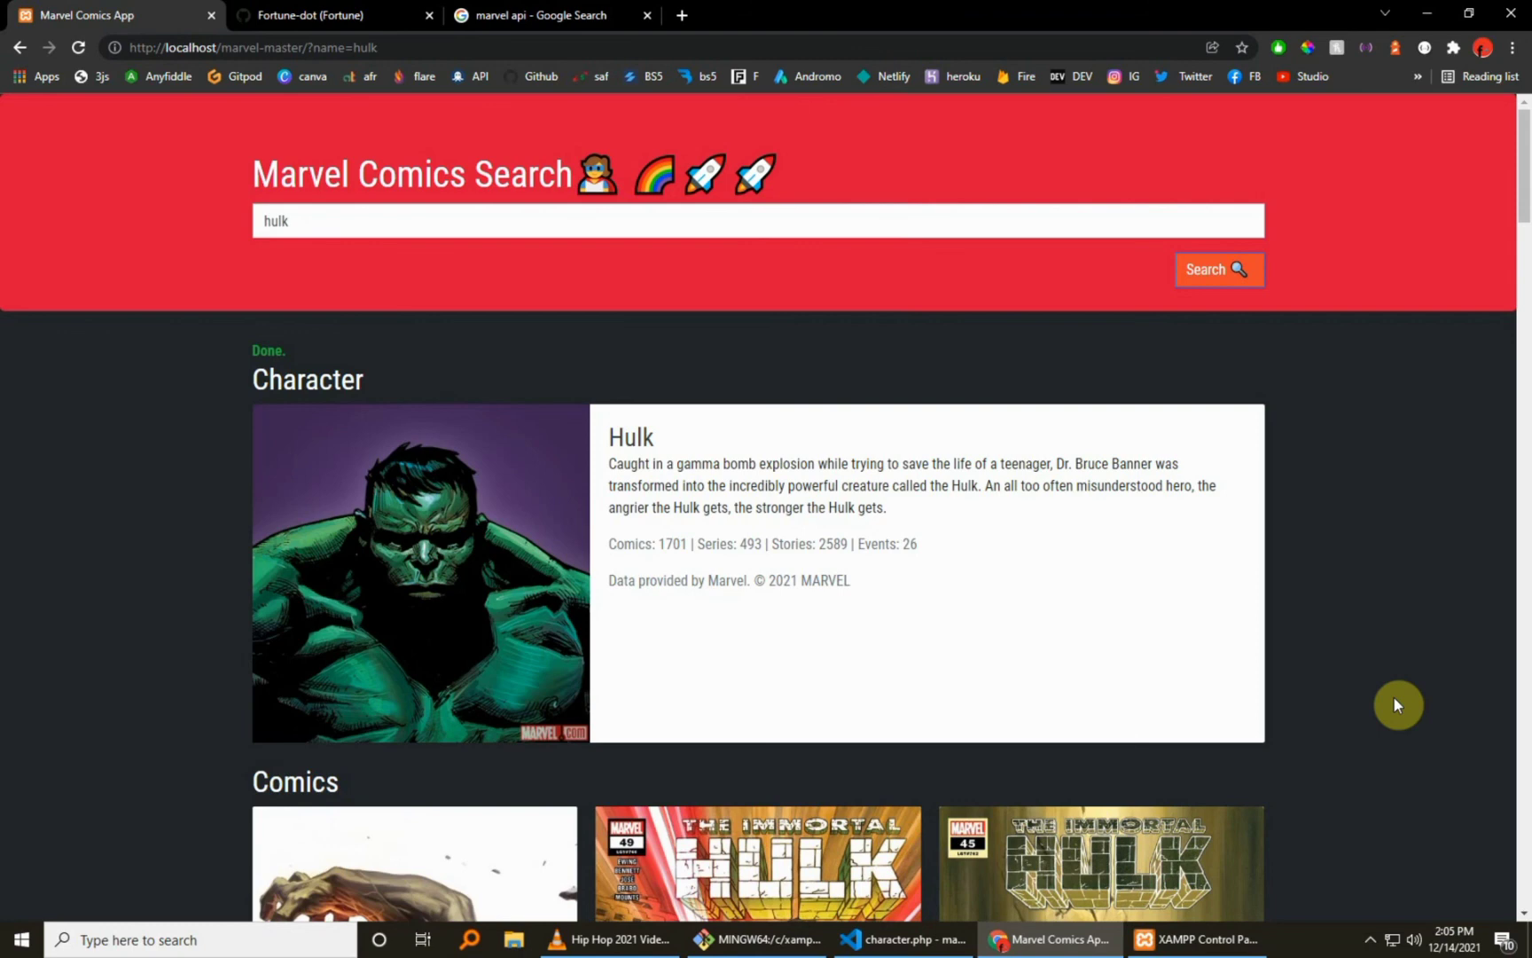
Bring the Git Bash terminal forward, then minimize it to reveal the Hulk results.
click(656, 886)
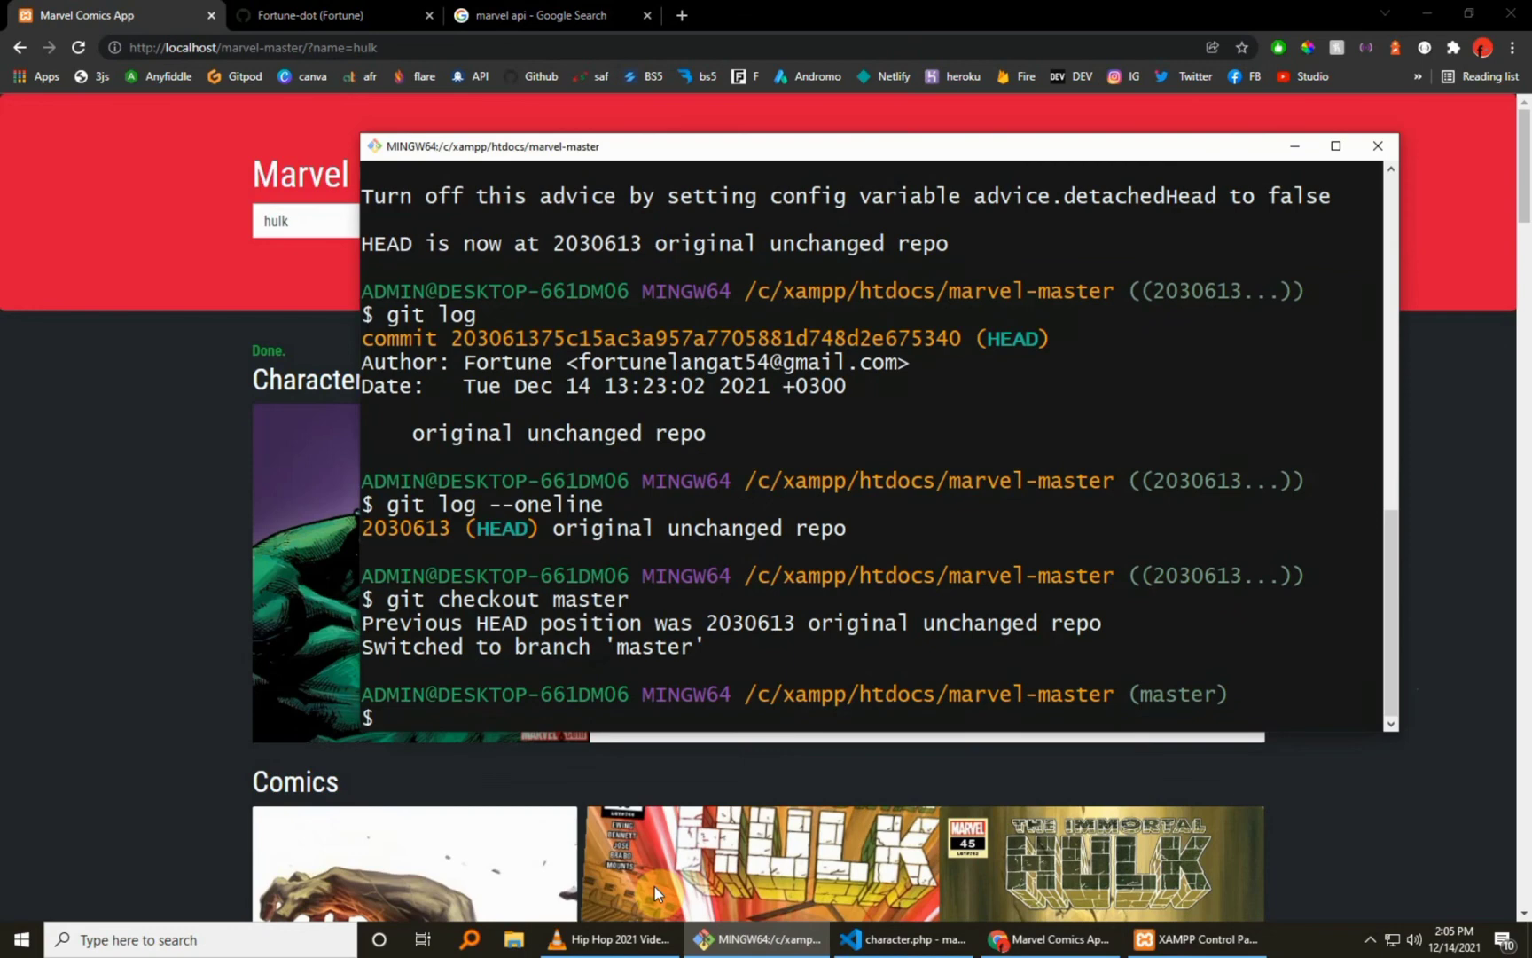
click(1293, 144)
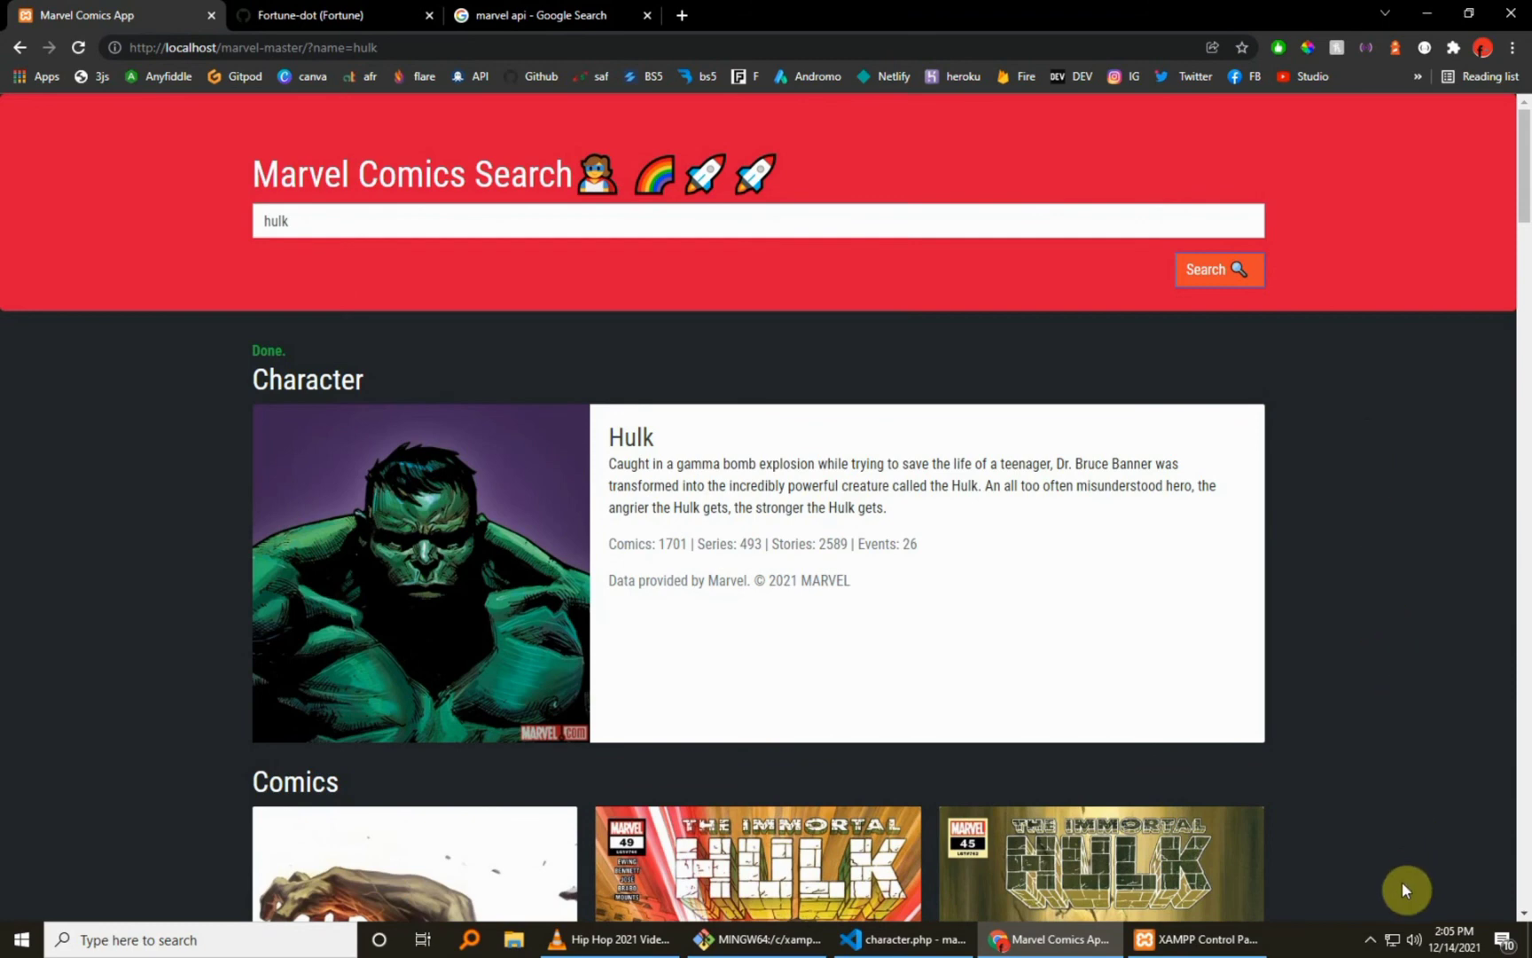
click(1370, 940)
right_click(1332, 902)
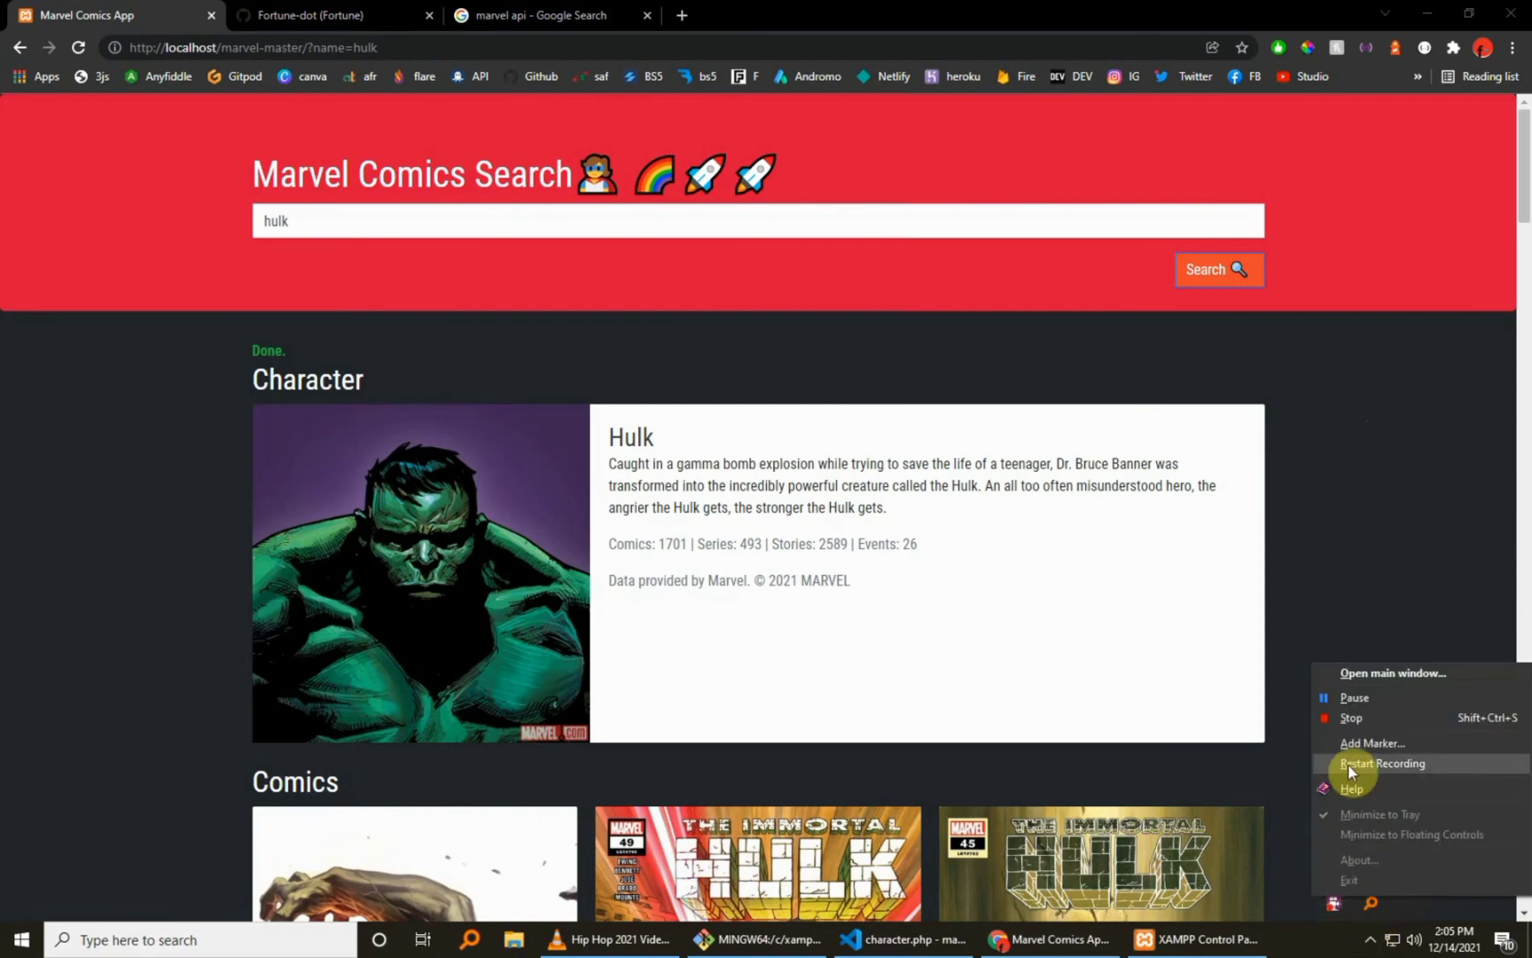